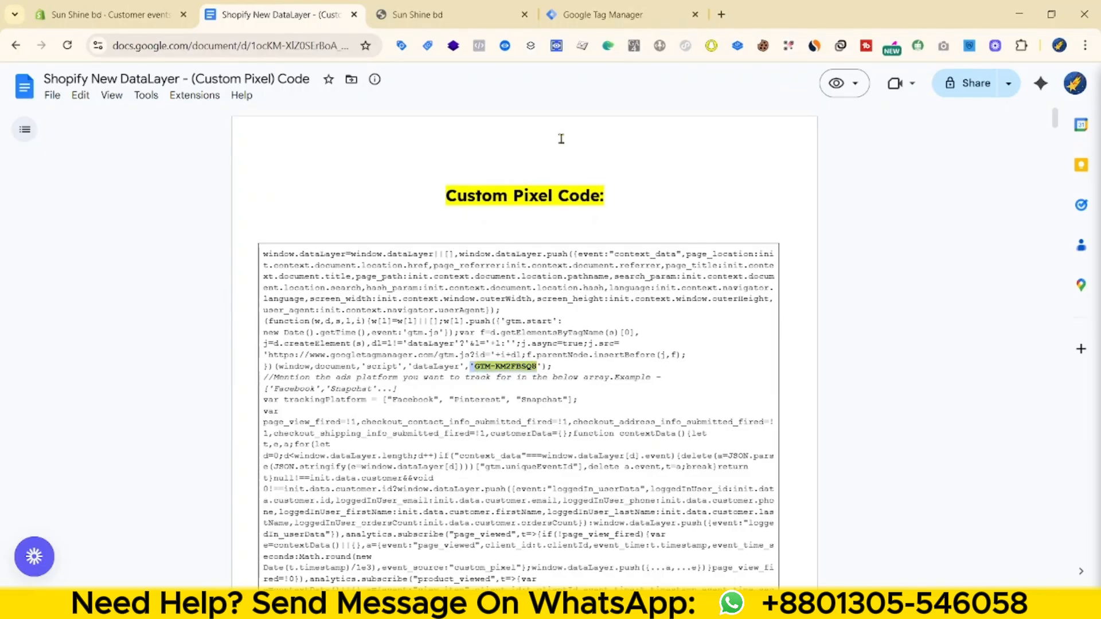
- Save and connect the DataLayer custom pixel, then start a Tag Assistant debug session
scroll(262, 254, down, 15)
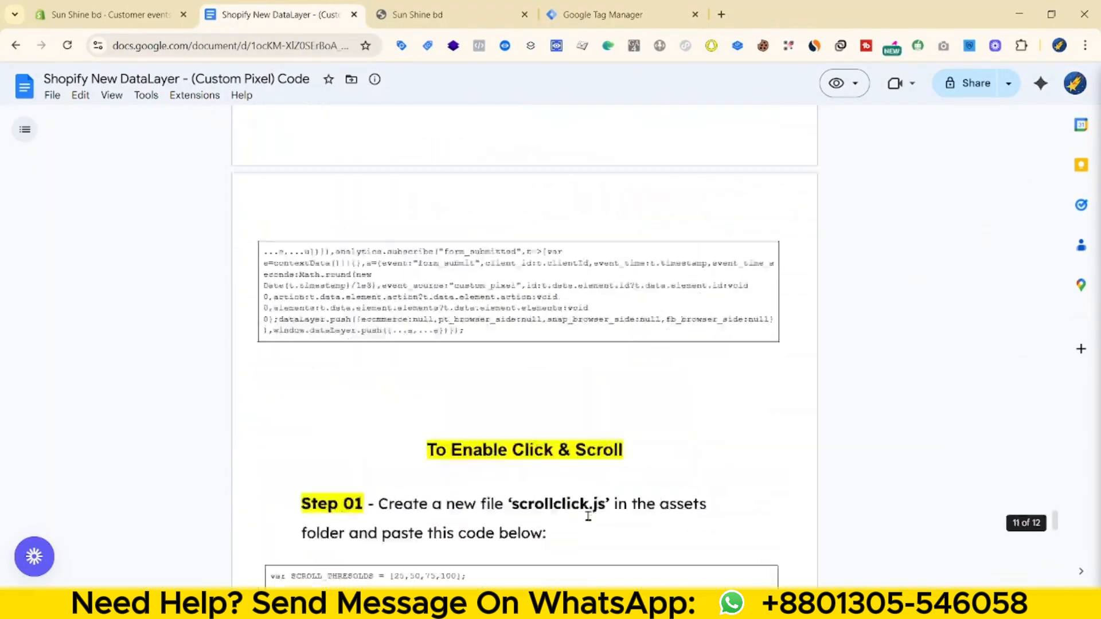
click(109, 15)
click(760, 84)
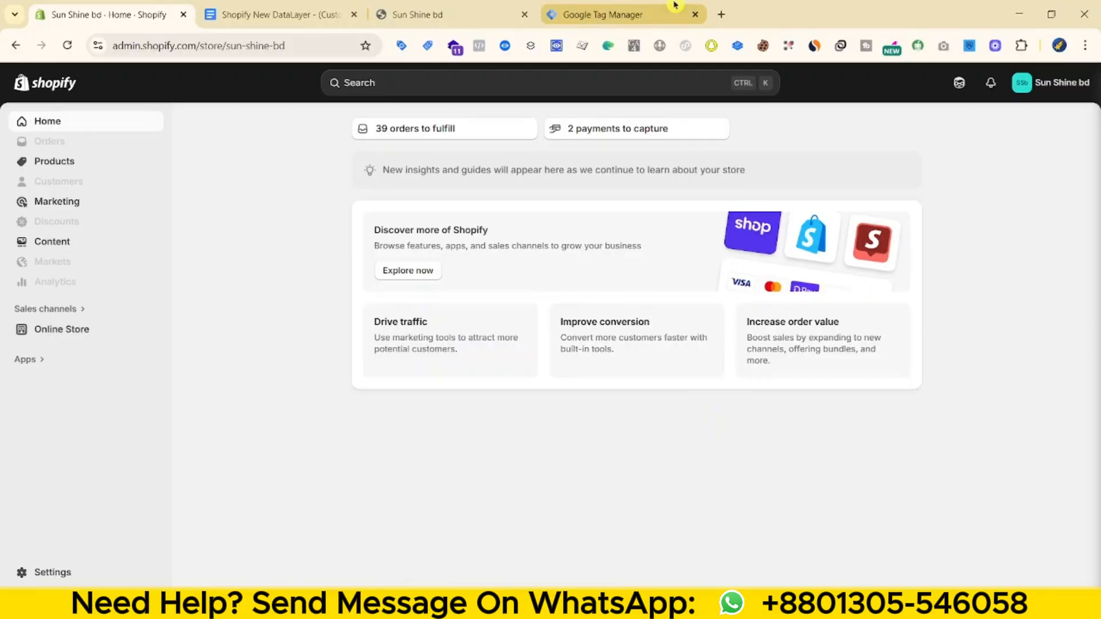
click(675, 5)
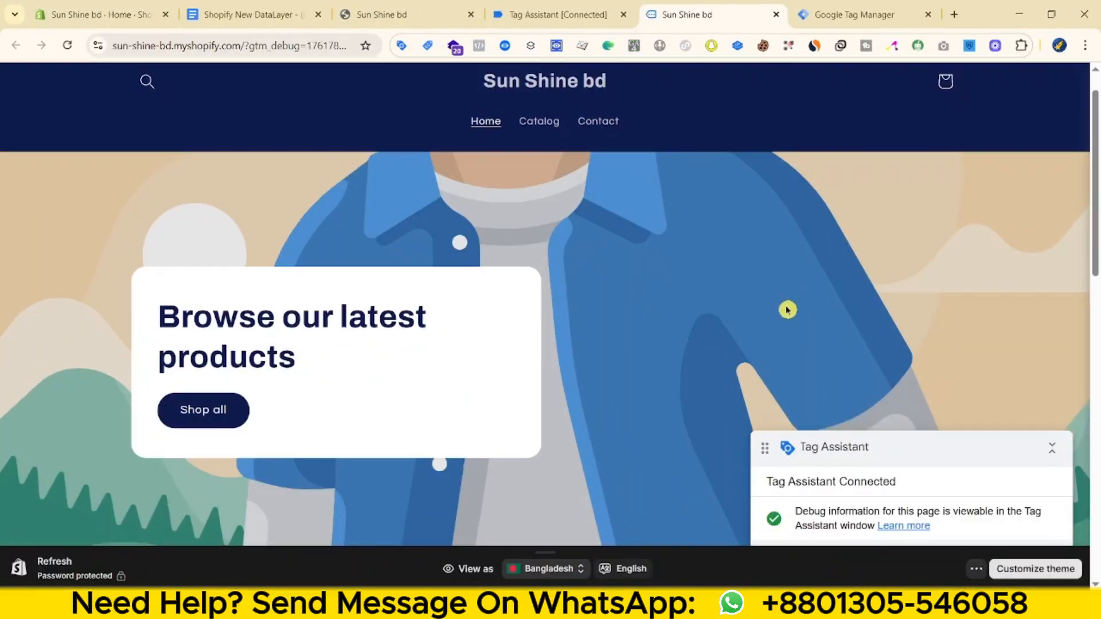
- Create assets/scrollclick.js in the theme code editor with the copied scroll and click code
scroll(786, 310, down, 10)
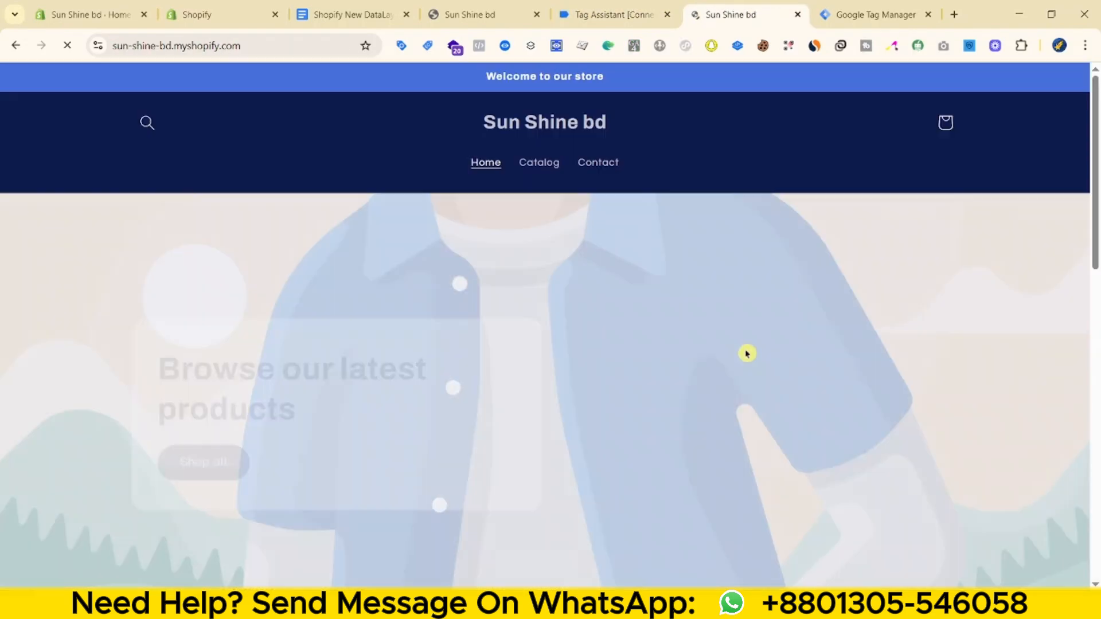
triple_click(314, 391)
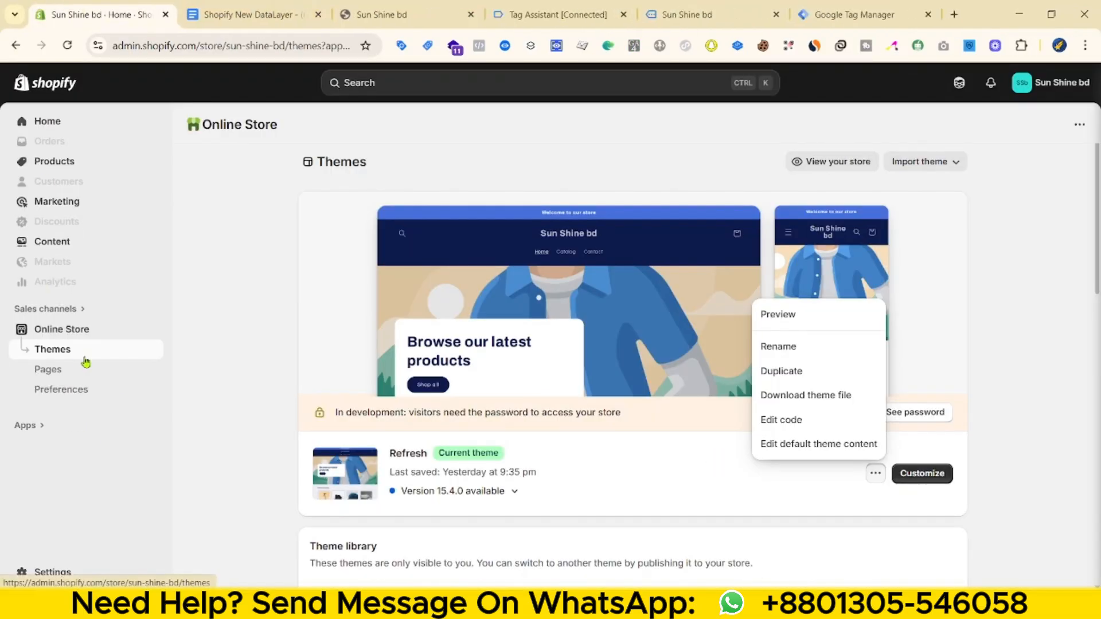
click(792, 422)
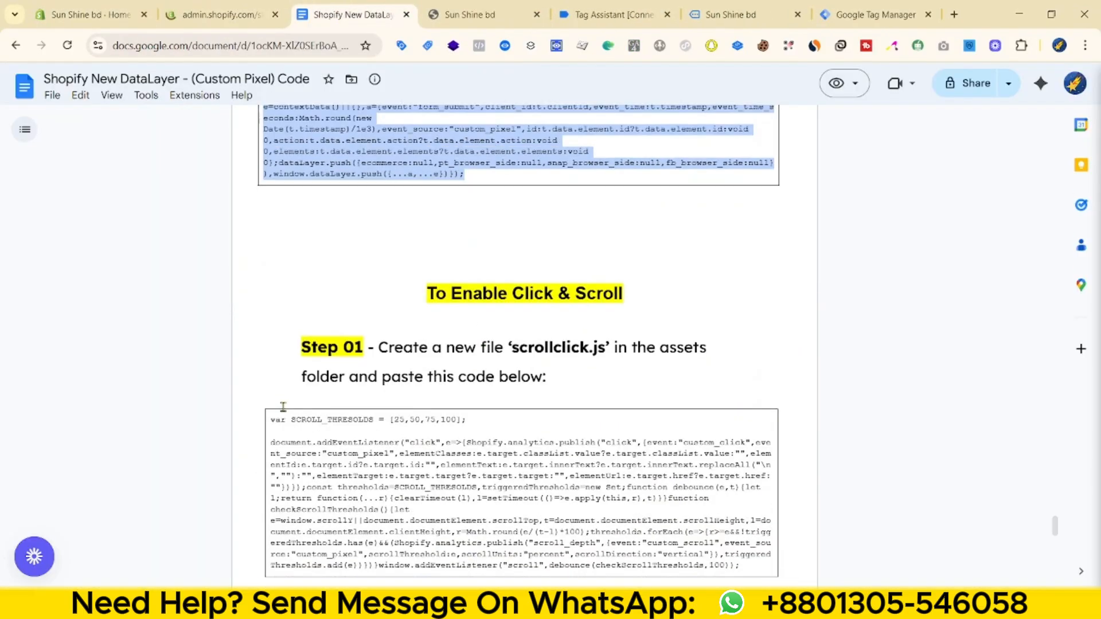
right_click(518, 278)
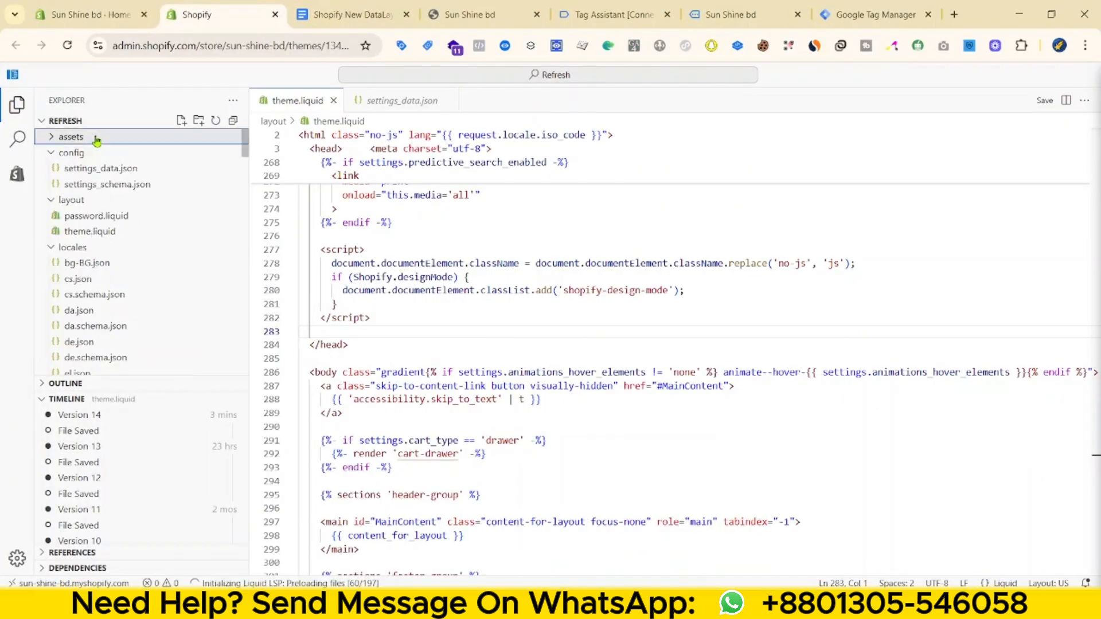
click(96, 140)
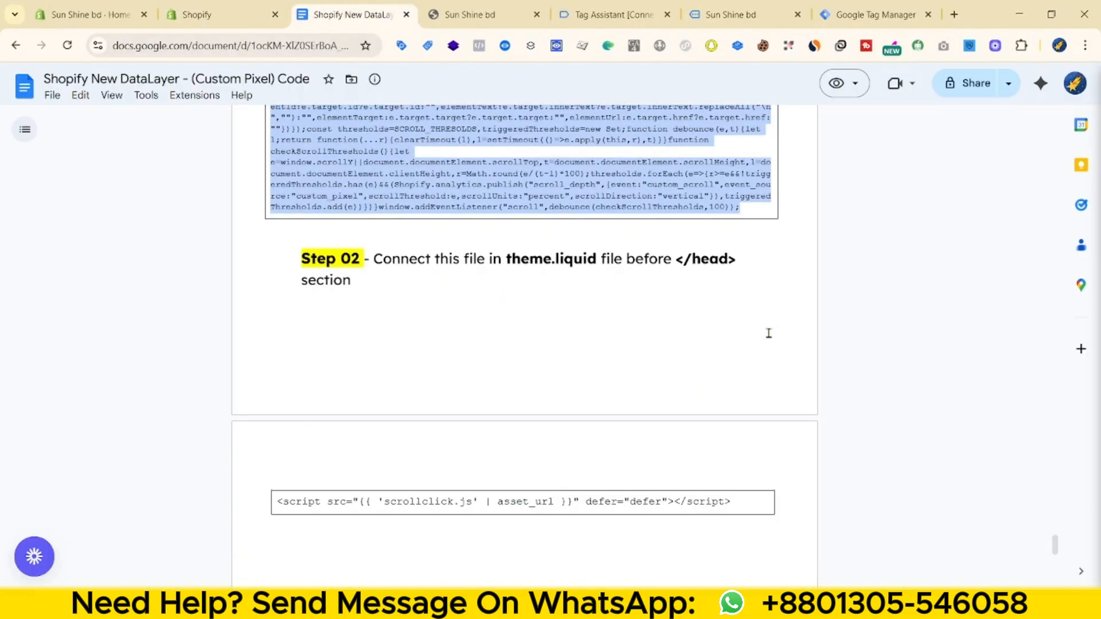
triple_click(524, 501)
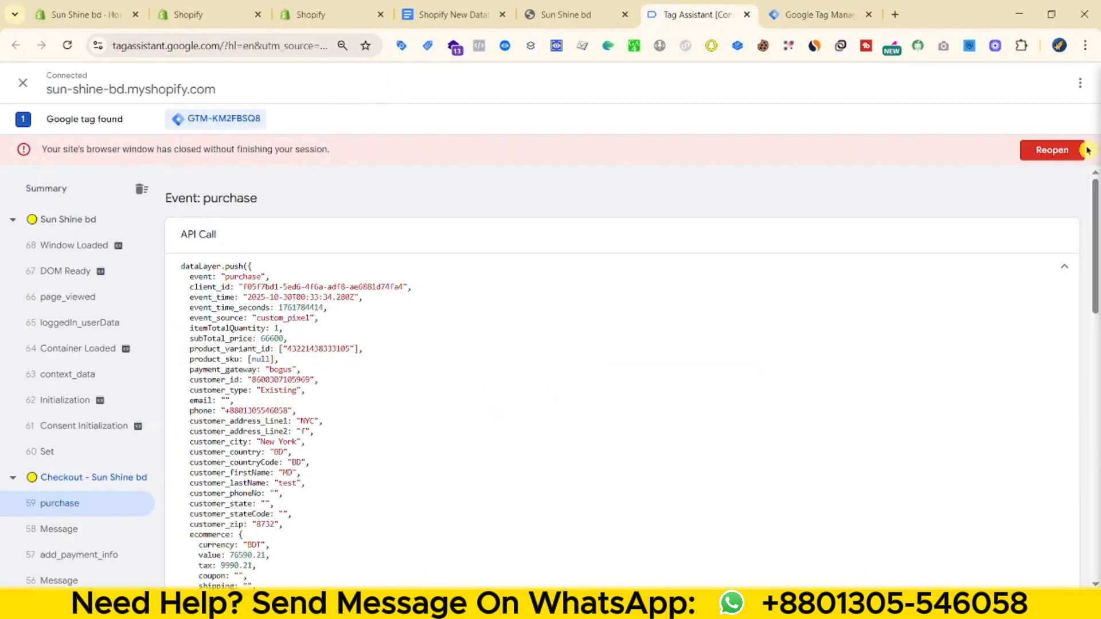
- Reopen the Sun Shine bd storefront homepage and confirm custom_scroll events appear
click(1084, 150)
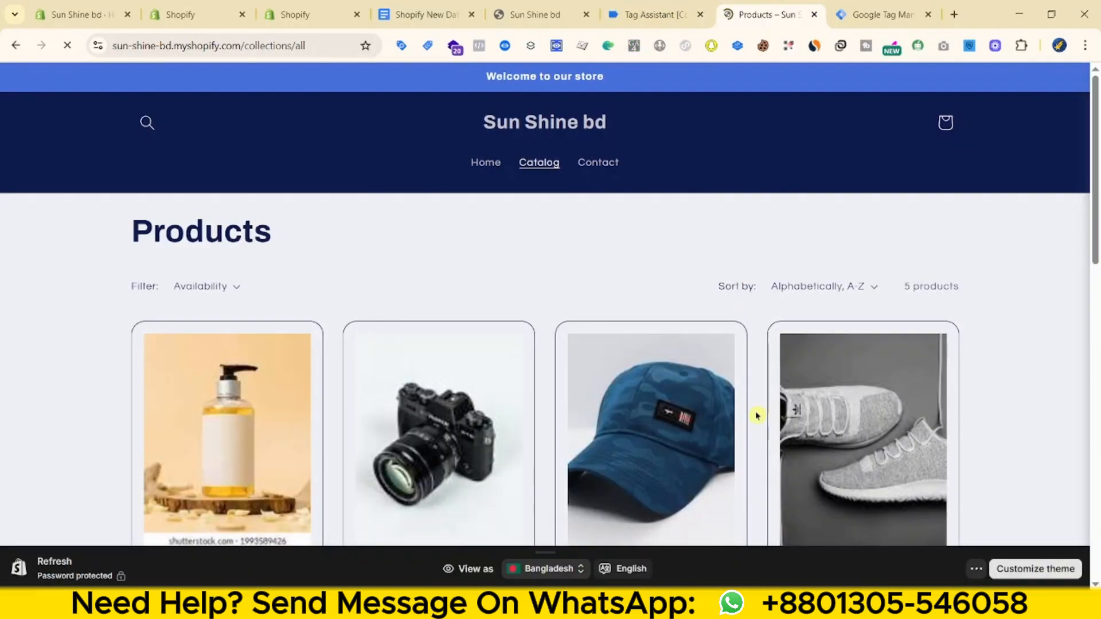
scroll(757, 415, down, 1)
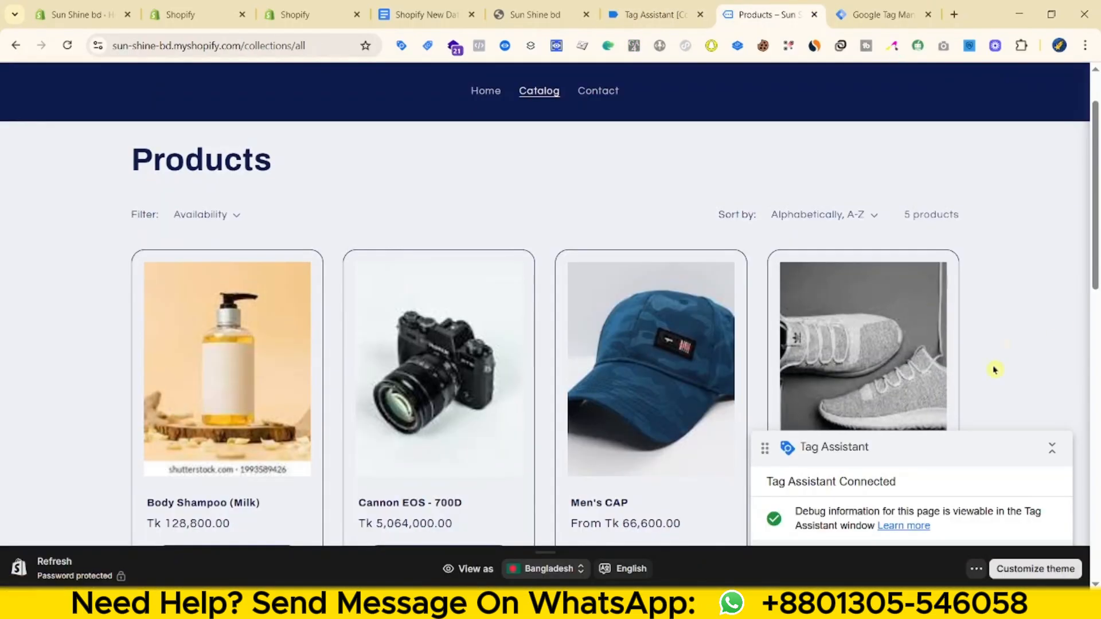
scroll(981, 384, down, 3)
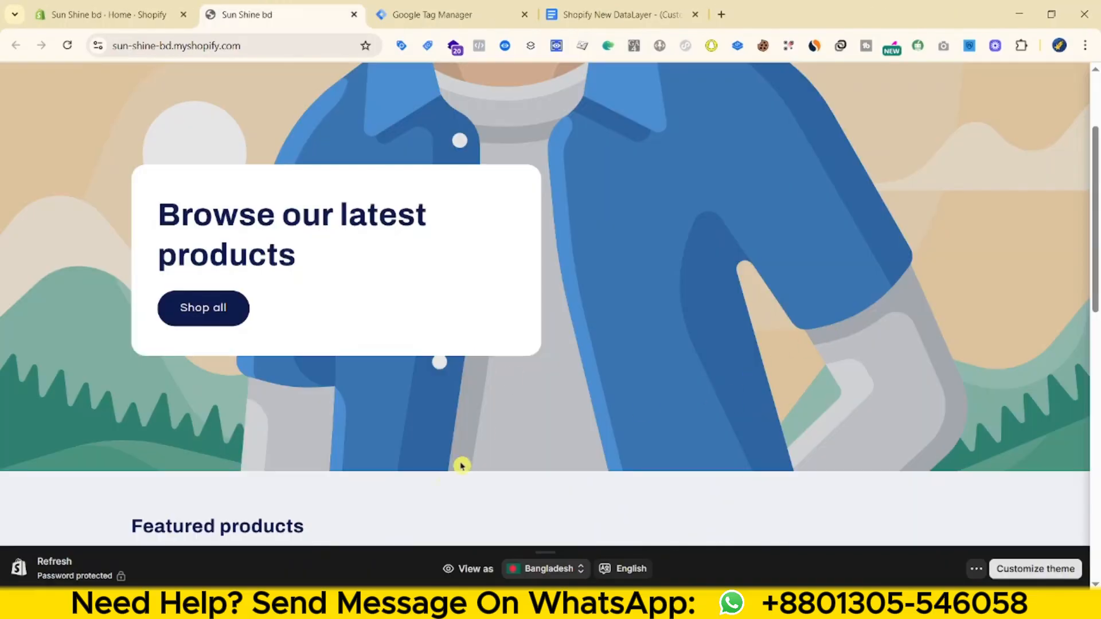
- Check the GTM workspace for 0 changes, then return to the Sun Shine bd admin Home dashboard
click(436, 14)
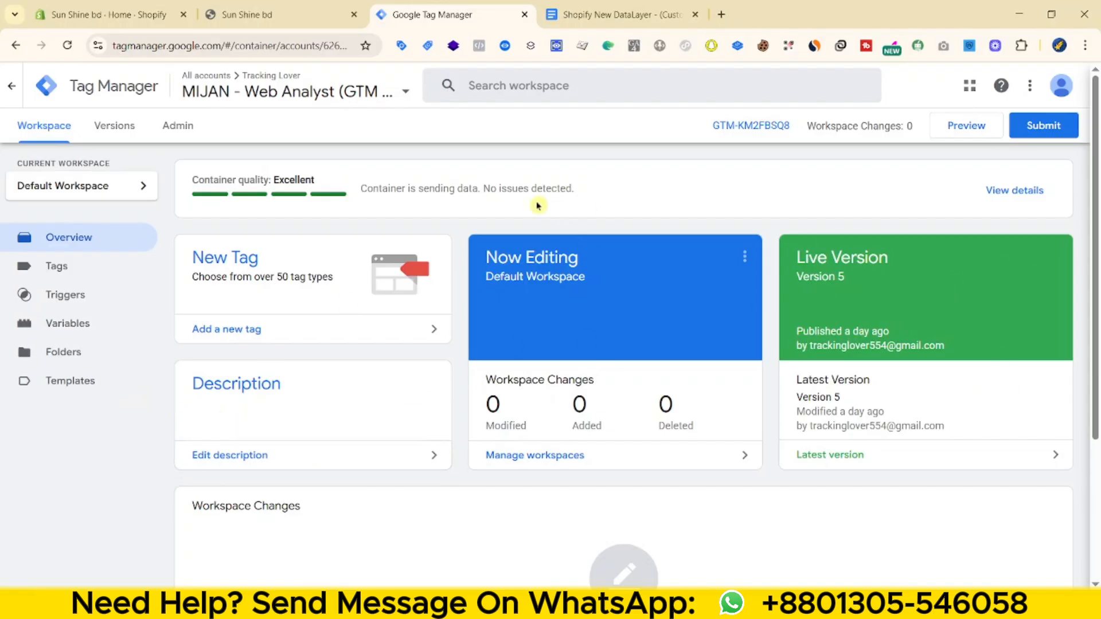
click(286, 16)
scroll(472, 438, up, 3)
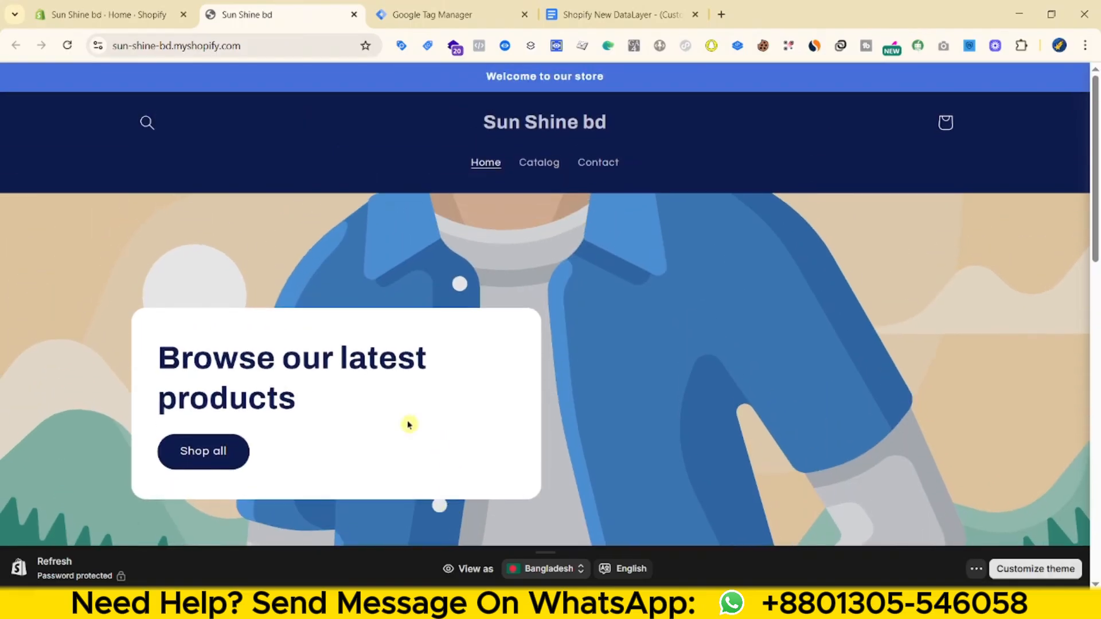
scroll(409, 425, down, 5)
click(109, 14)
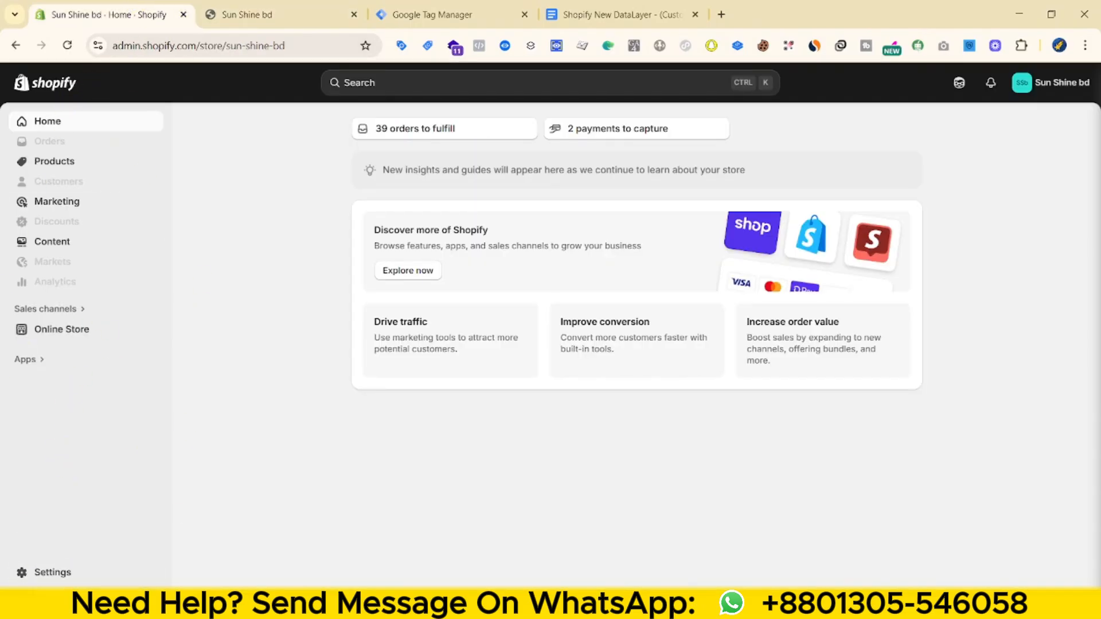
- Add a new custom pixel named DataLayer under Settings > Customer events
click(78, 578)
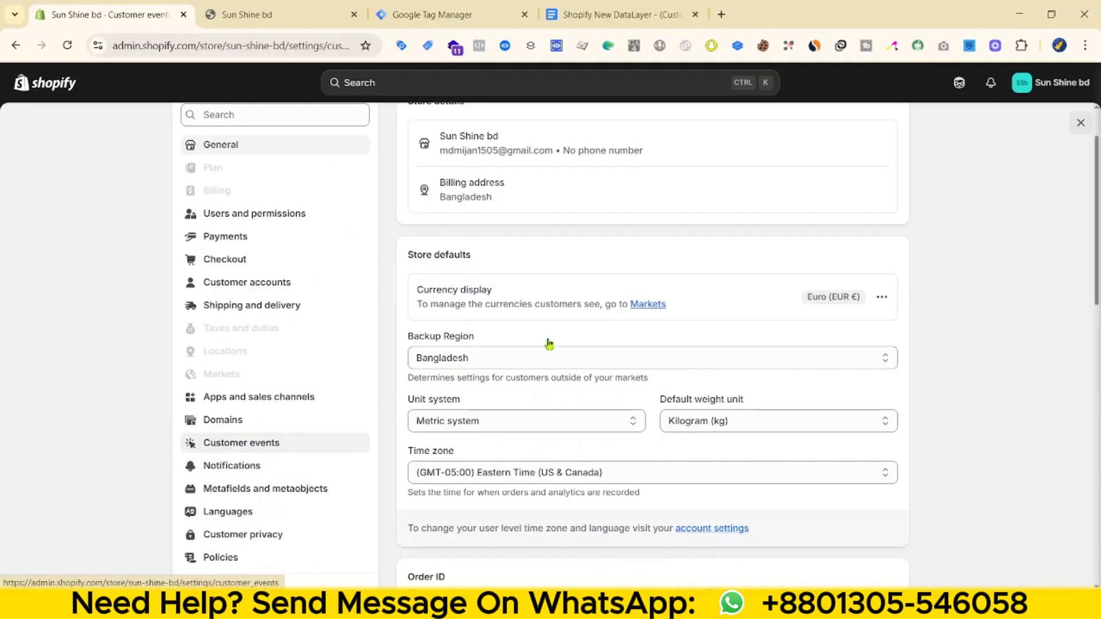
click(252, 436)
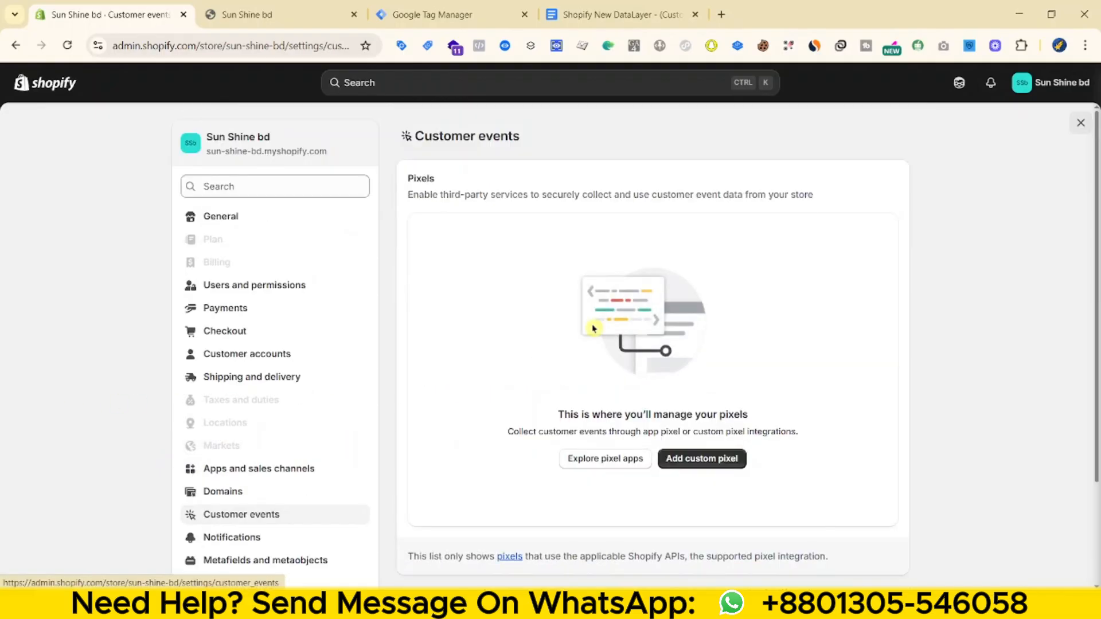
click(727, 458)
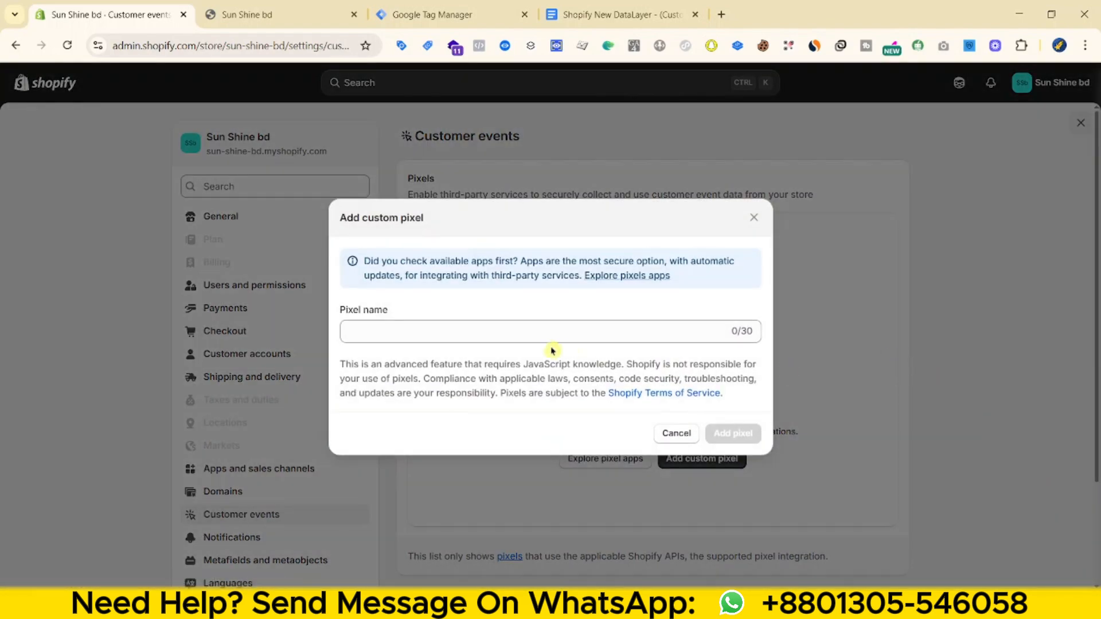
click(454, 333)
text(DataLayer)
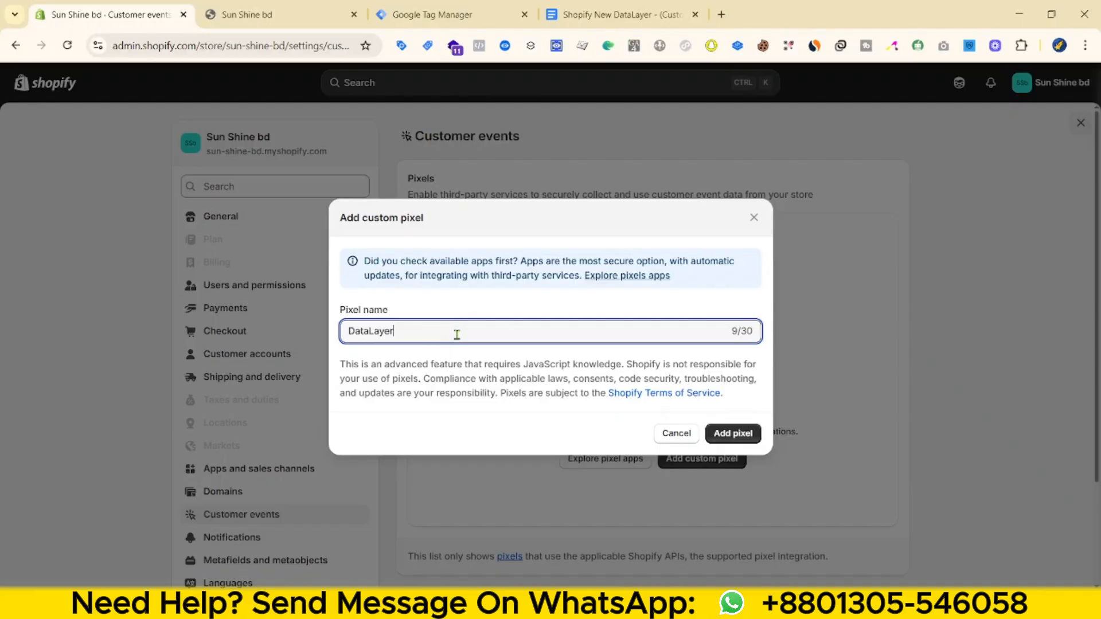
key(ctrl+a)
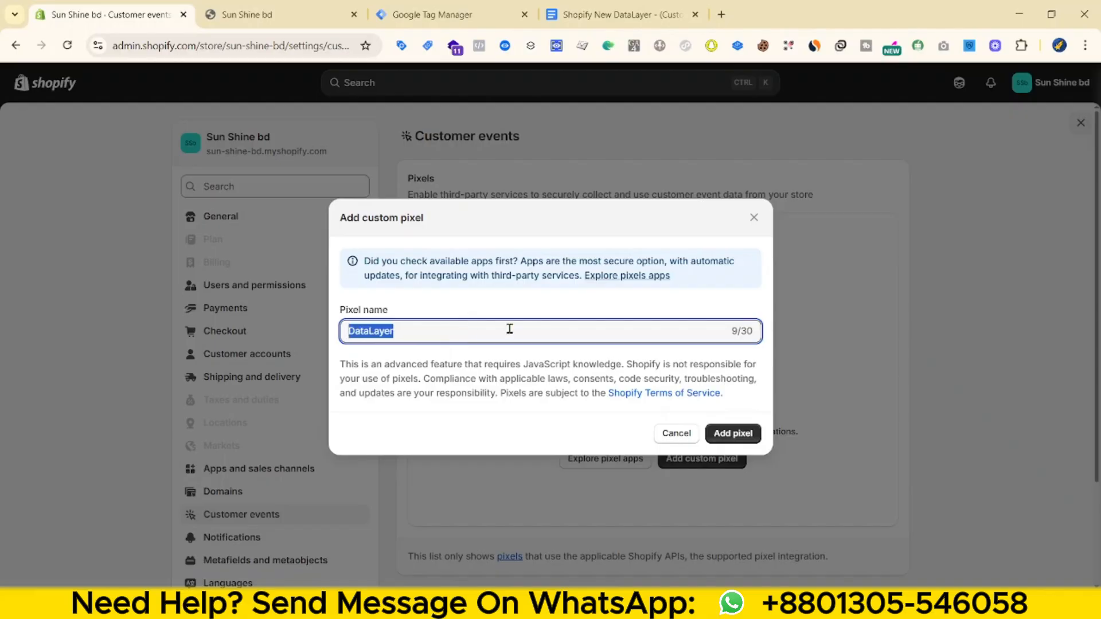
click(509, 330)
click(736, 434)
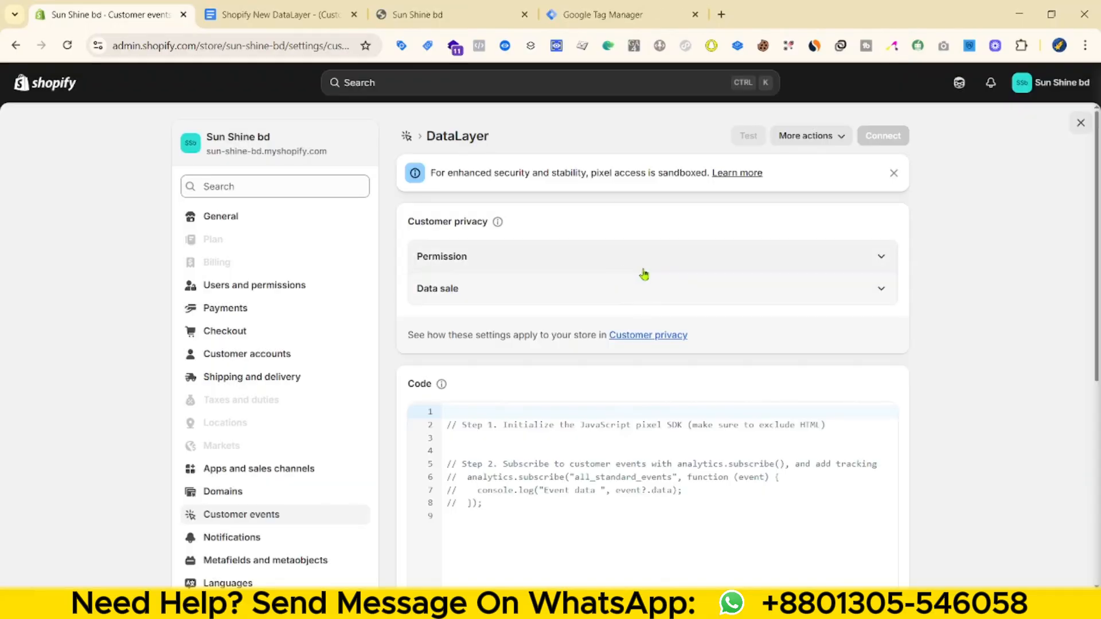
- Set permission to Not required and data sale to not qualifying, and clear the default code
click(642, 268)
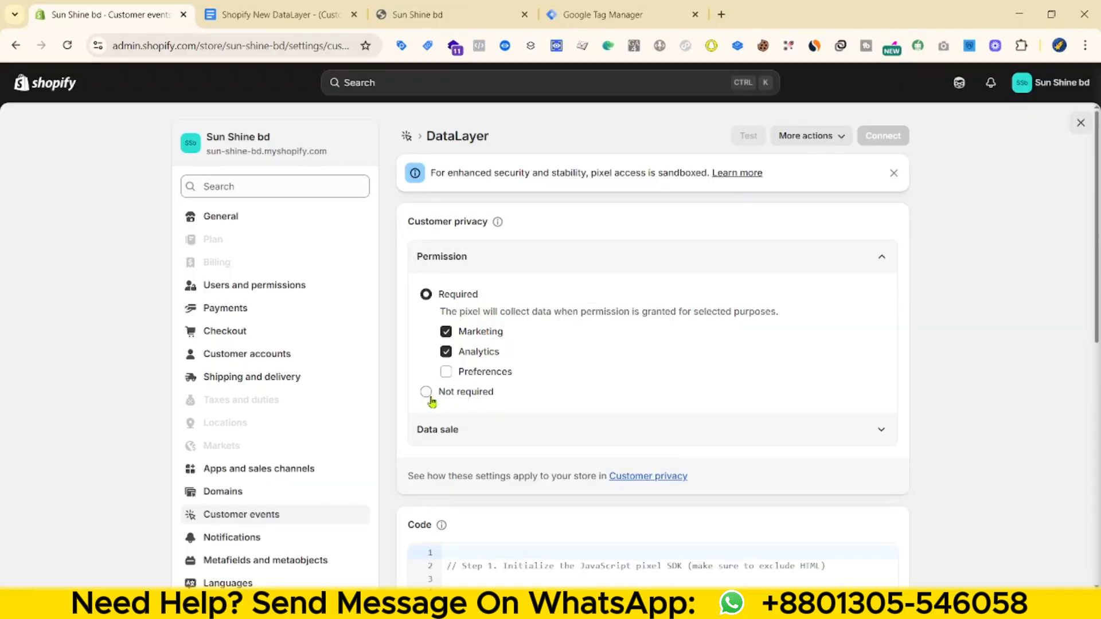
click(443, 401)
click(791, 368)
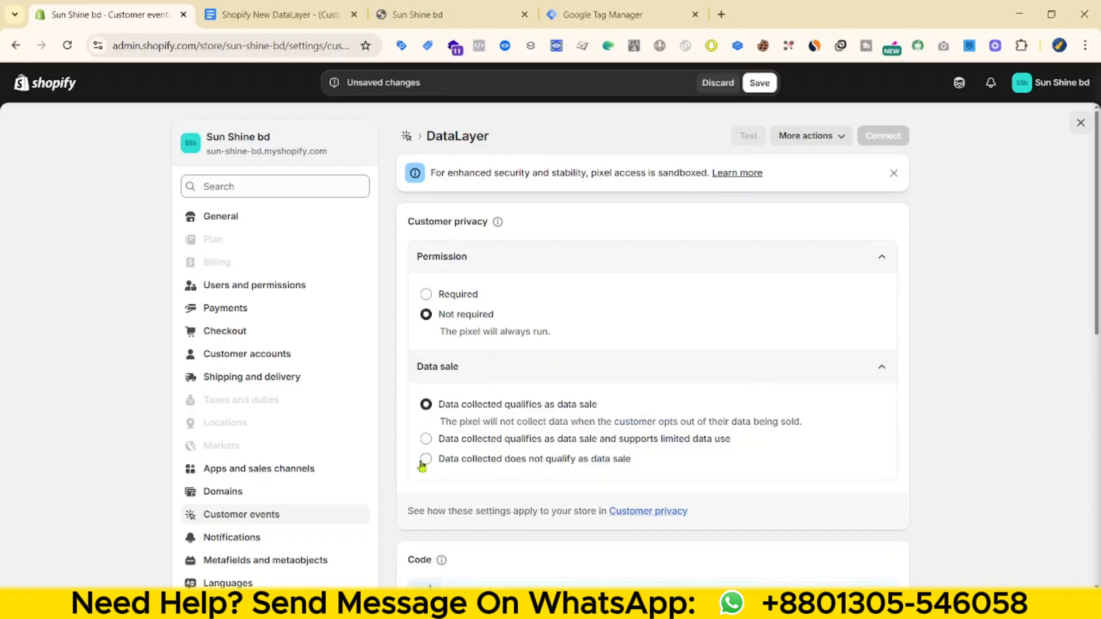
click(424, 460)
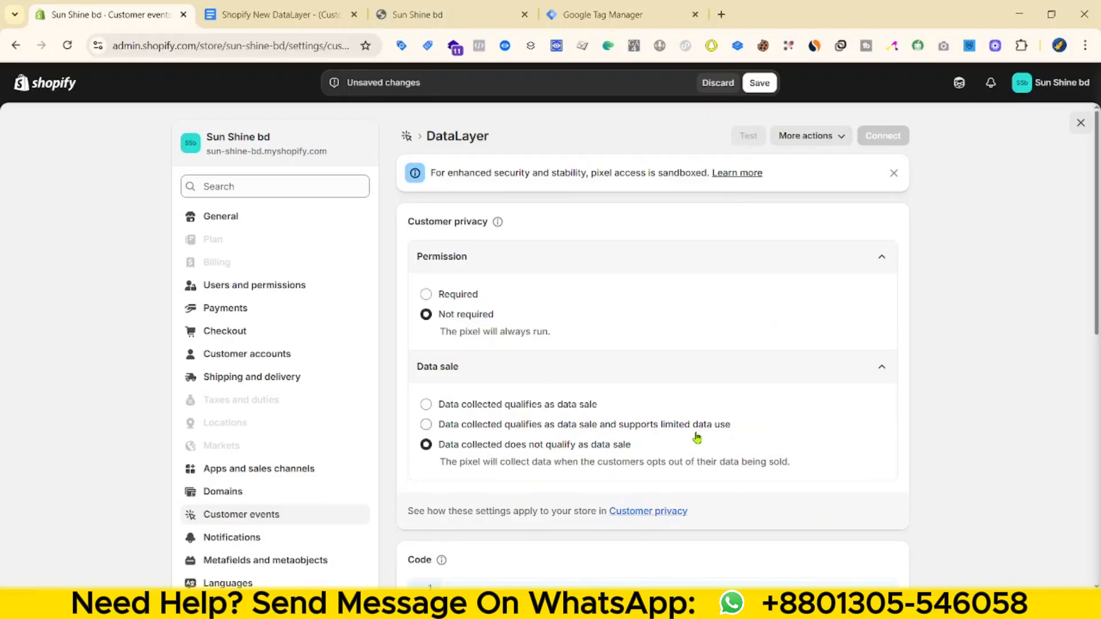
scroll(697, 437, down, 4)
drag(493, 466, 443, 360)
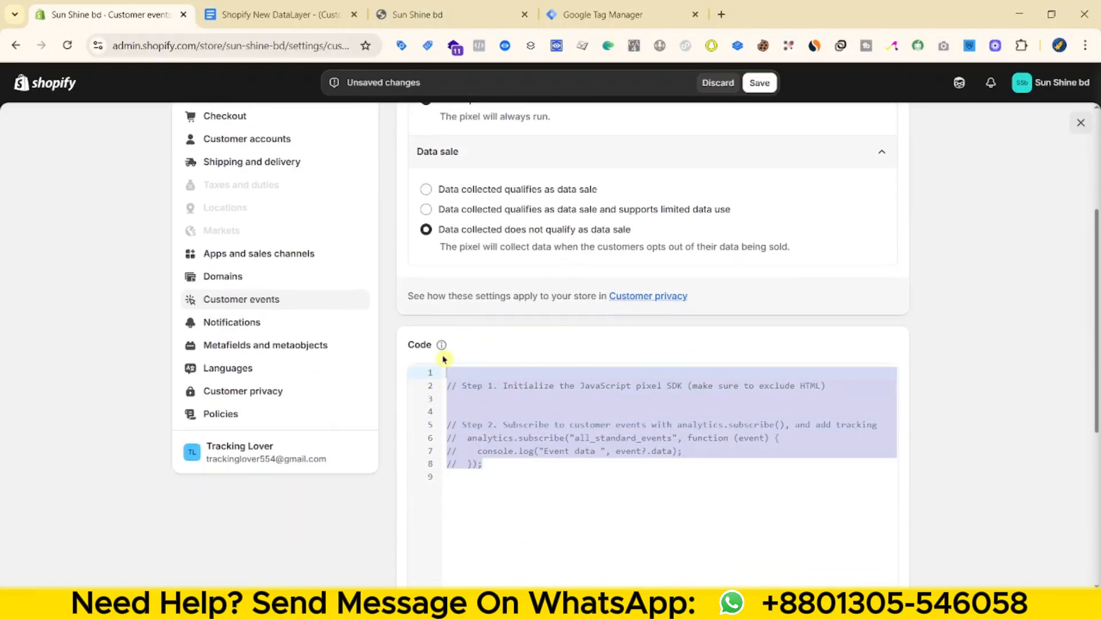
key(BackSpace)
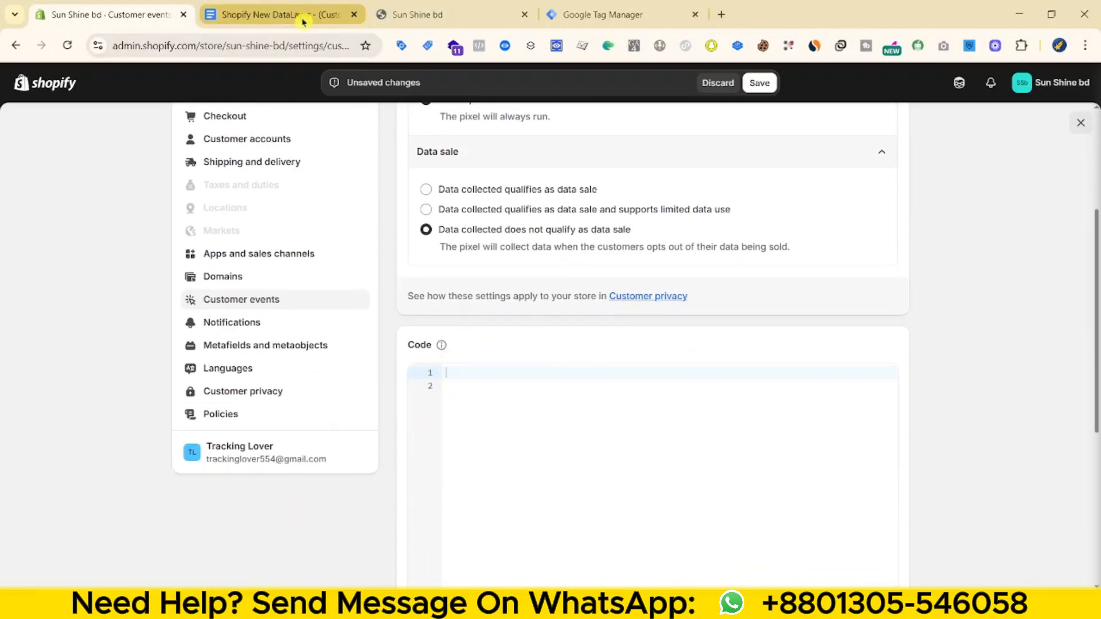
- Compare the GTM container ID in the pixel code document with Tag Manager's install code
click(307, 15)
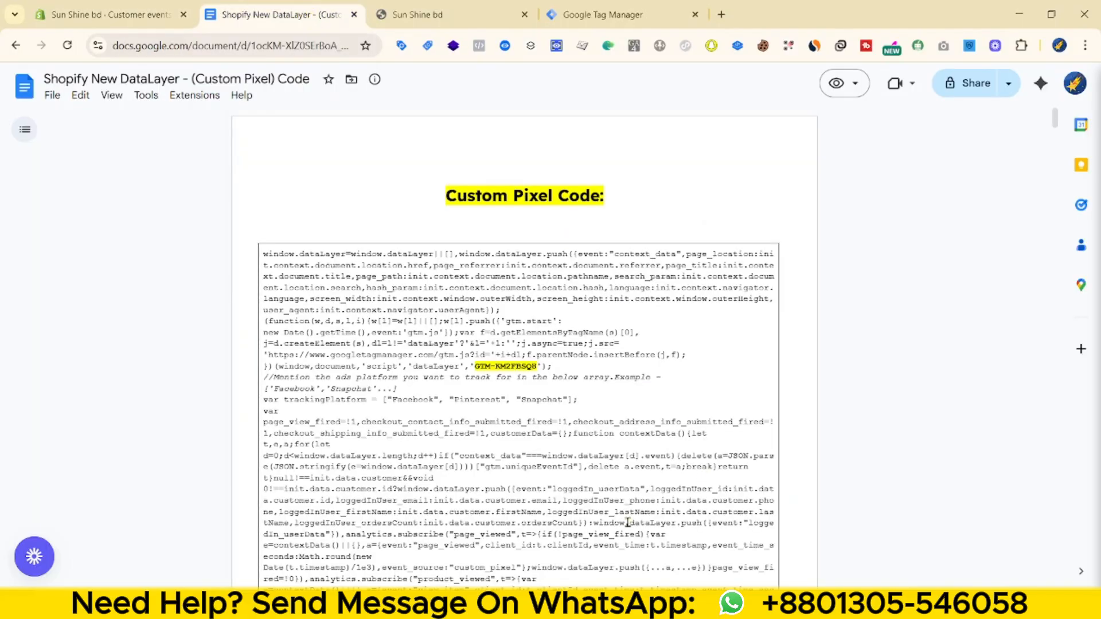
scroll(671, 429, down, 3)
scroll(672, 429, up, 3)
double_click(480, 368)
drag(472, 367, 528, 365)
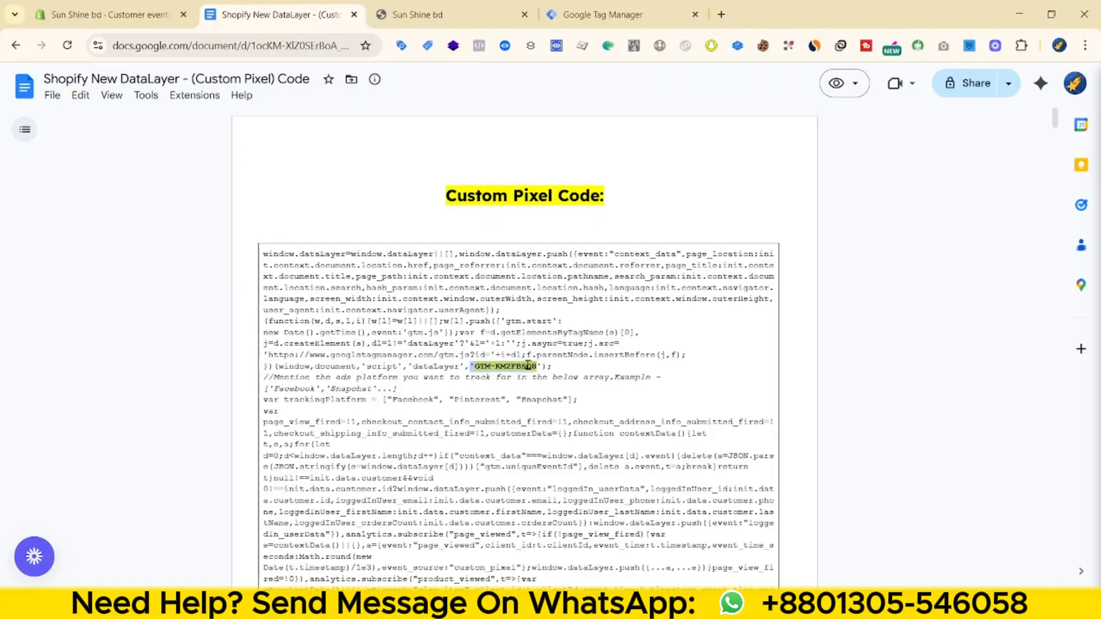
click(591, 14)
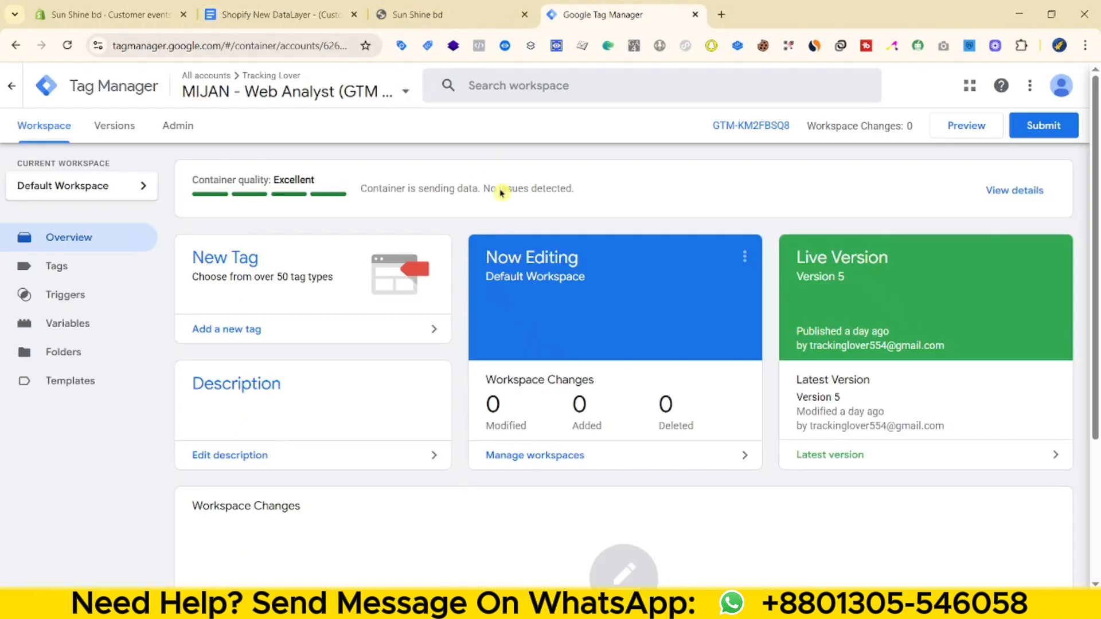
click(729, 123)
double_click(573, 301)
click(269, 26)
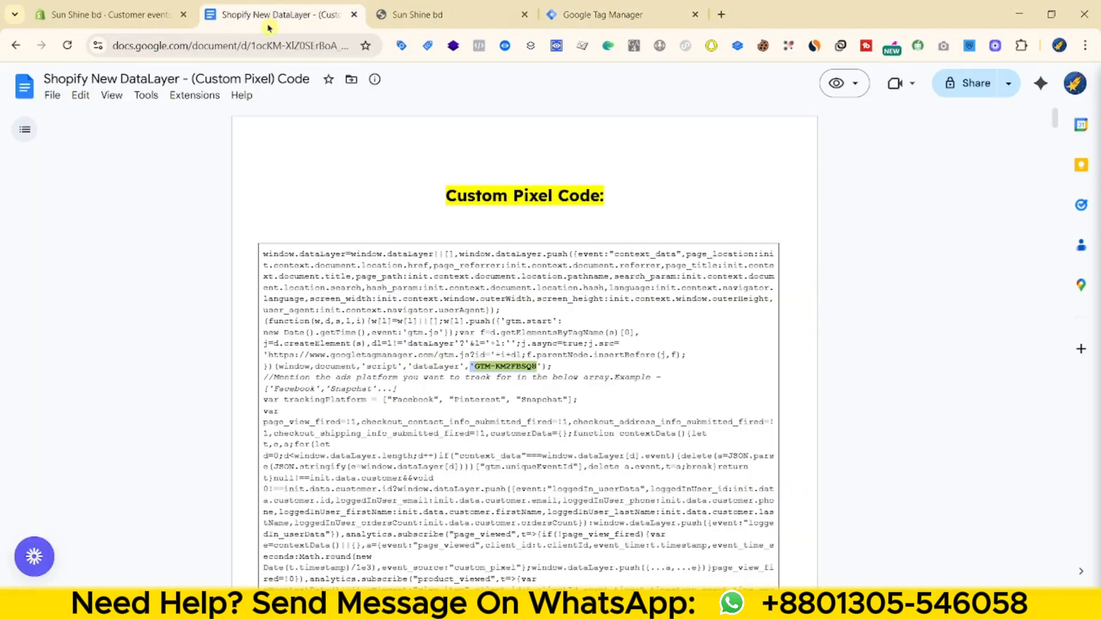
click(601, 379)
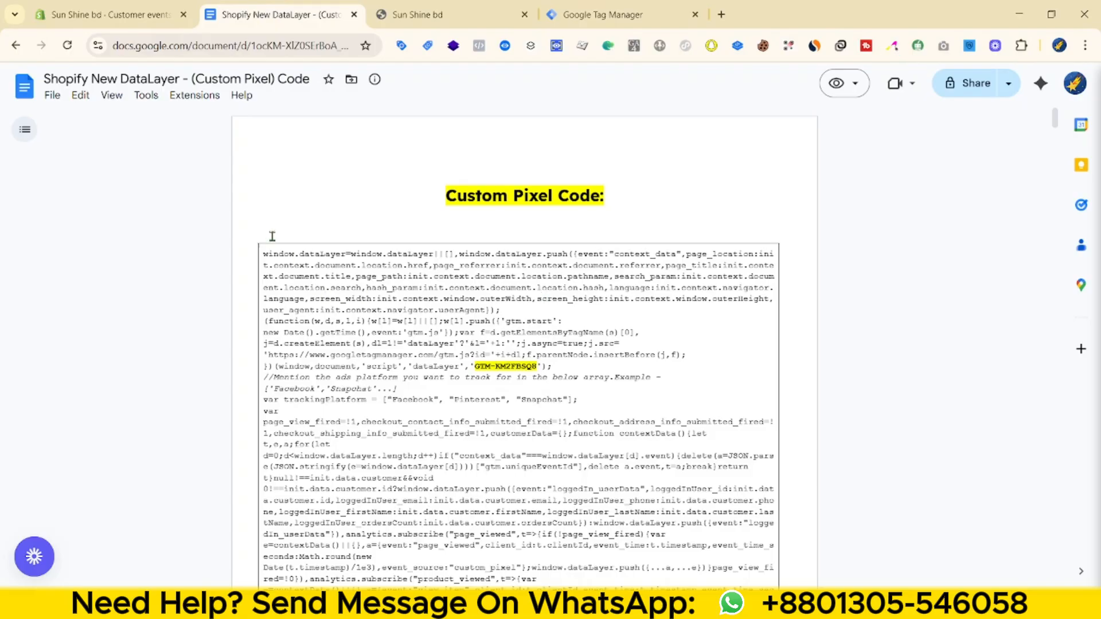
- Copy the full custom pixel code from Google Docs, paste it into the DataLayer pixel, and save
drag(258, 256, 565, 368)
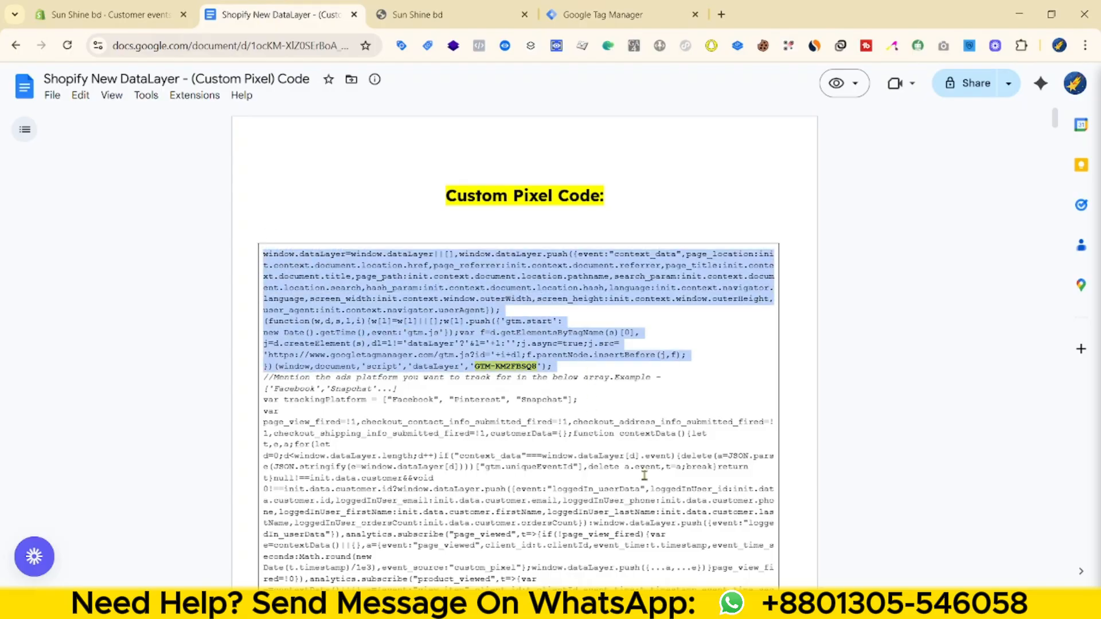
scroll(590, 460, down, 17)
scroll(574, 467, down, 20)
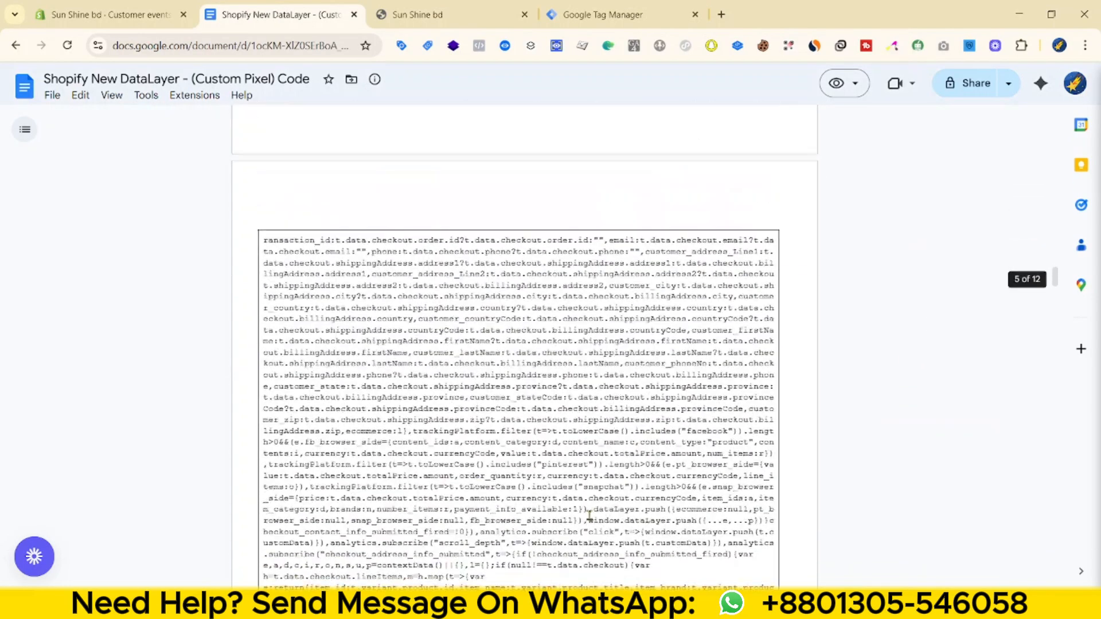
scroll(587, 516, down, 20)
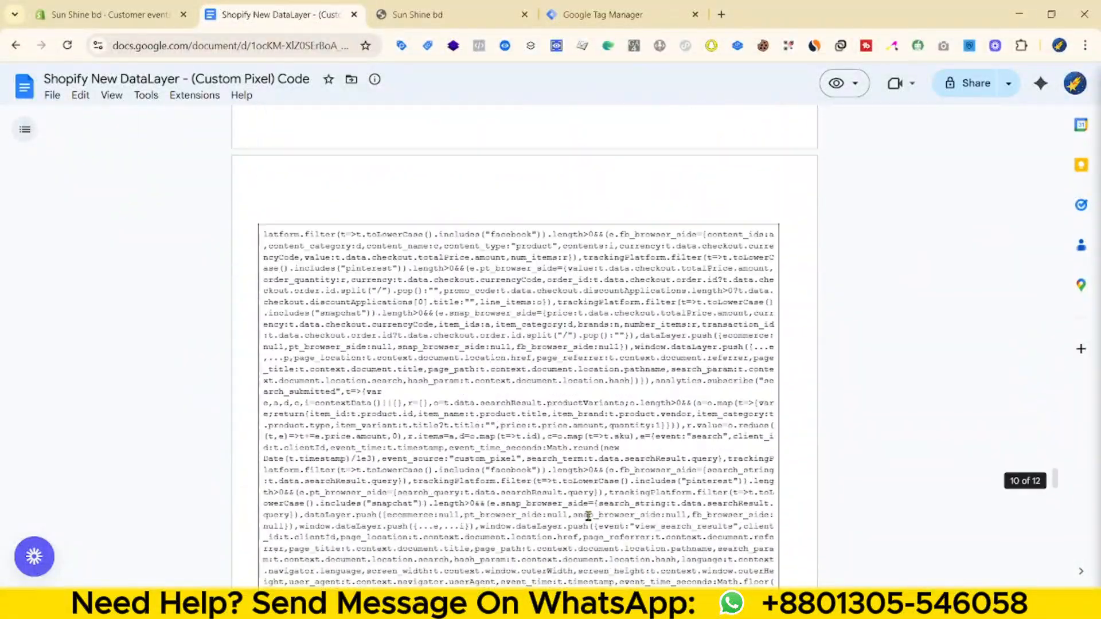
scroll(588, 516, up, 5)
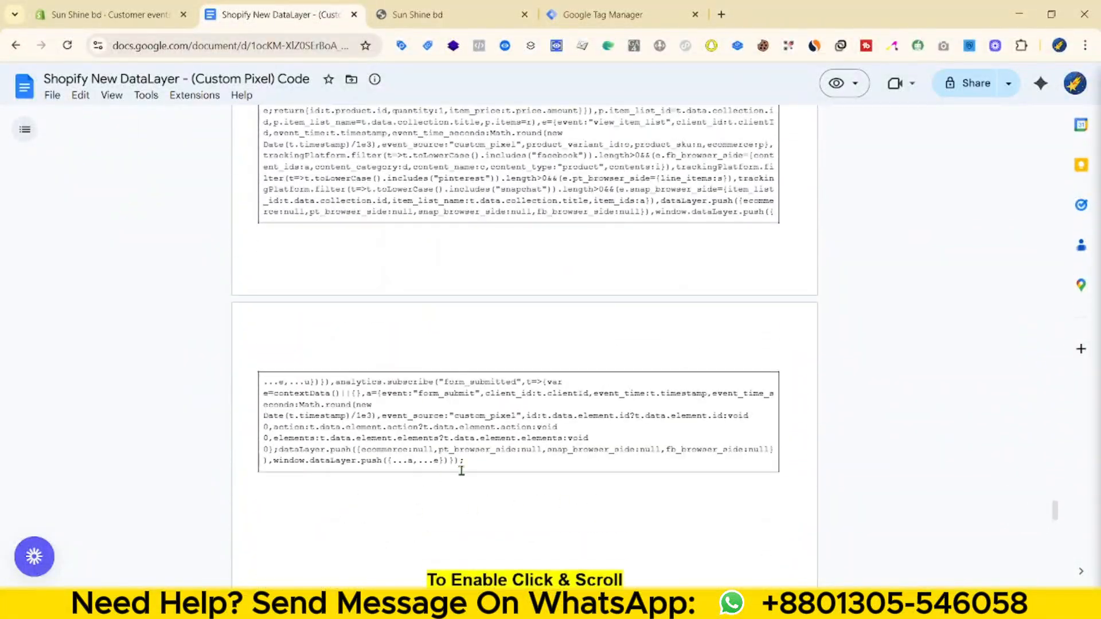
shift+click(488, 462)
right_click(456, 197)
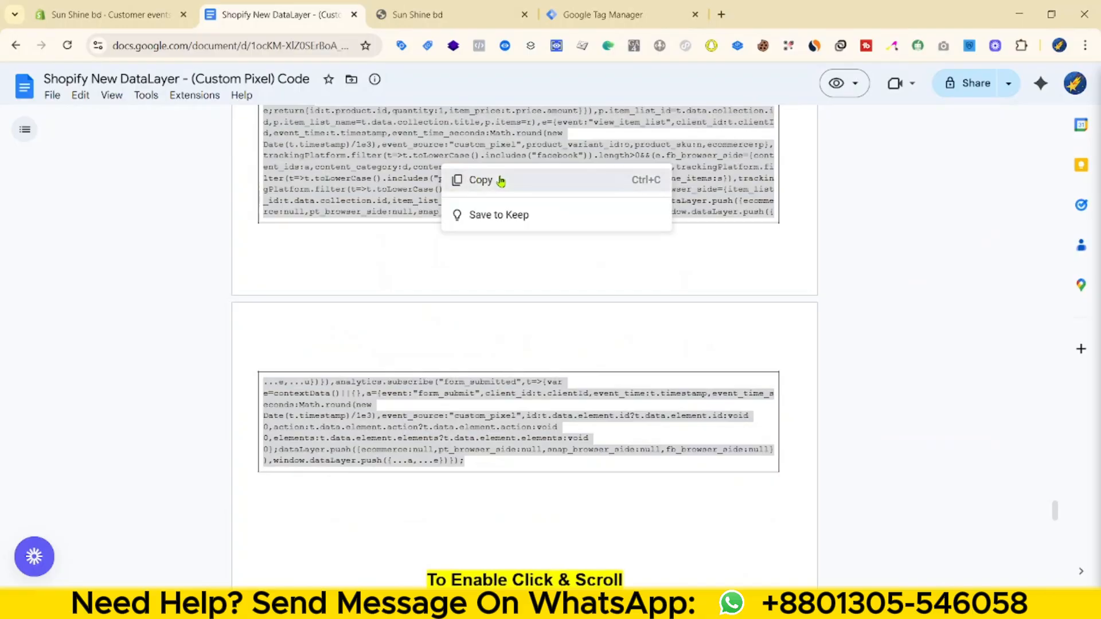
click(487, 179)
click(109, 14)
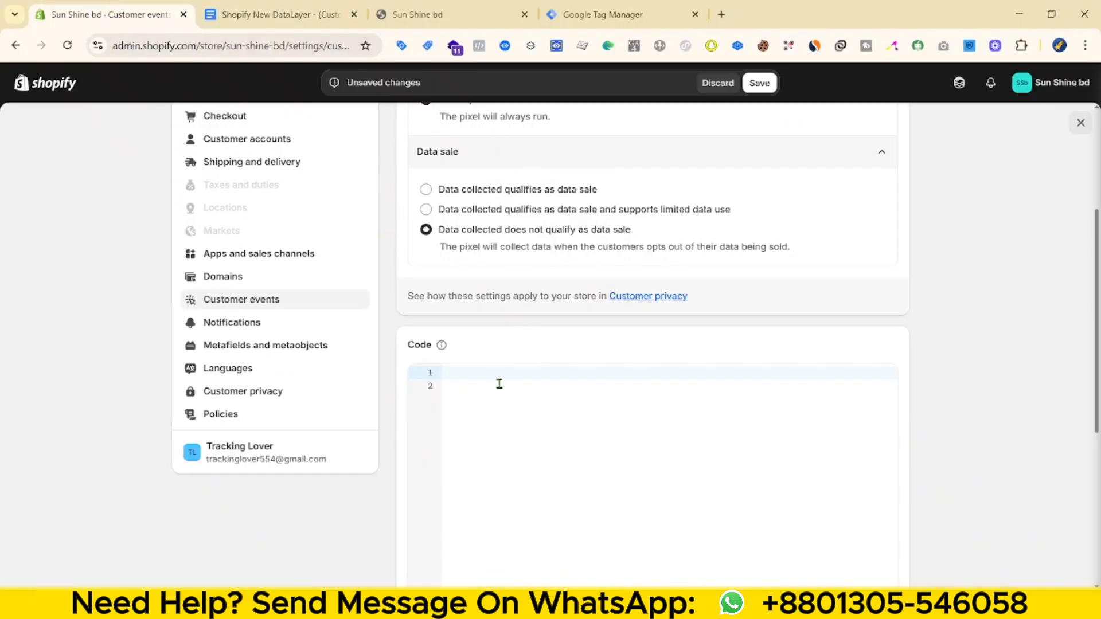
key(ctrl+v)
click(759, 83)
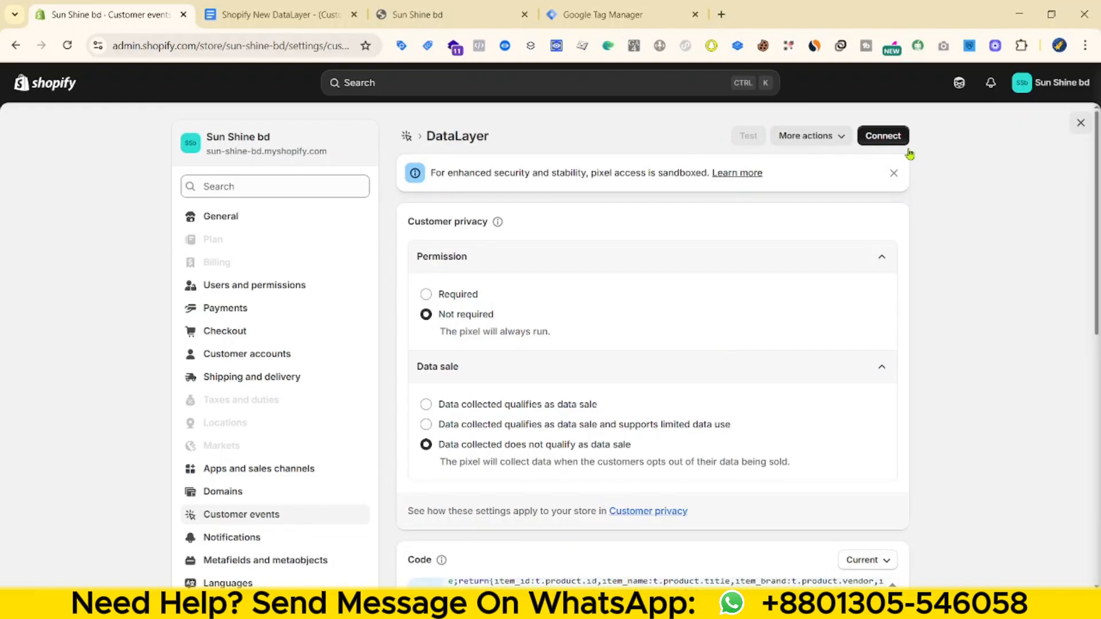
- Connect the DataLayer pixel to the store and close Settings back to admin Home
click(906, 145)
click(726, 373)
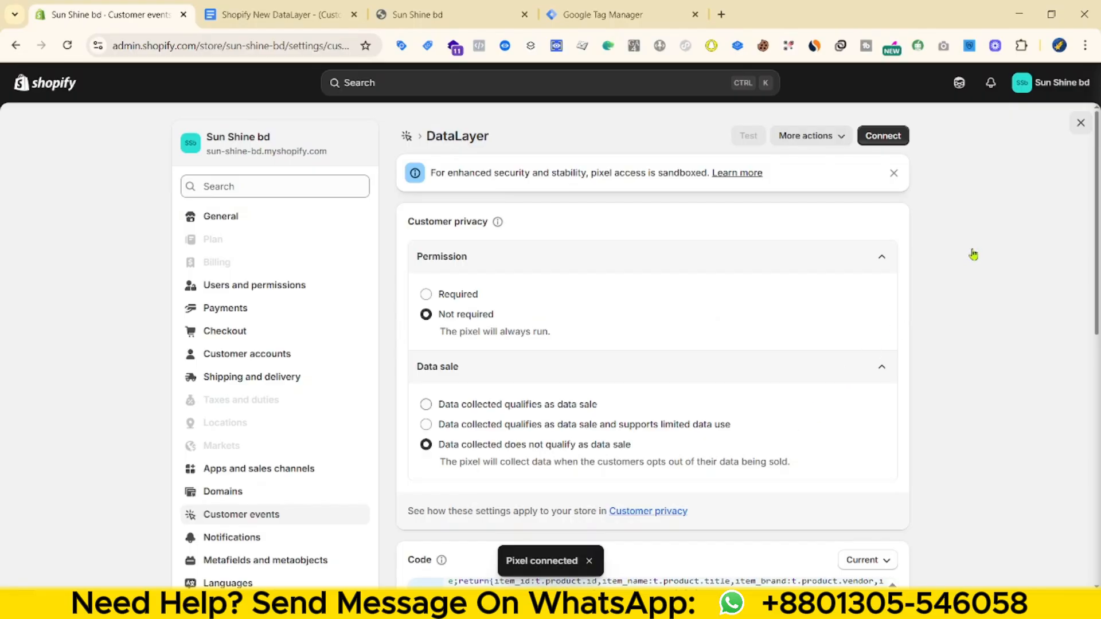
scroll(1078, 133, down, 5)
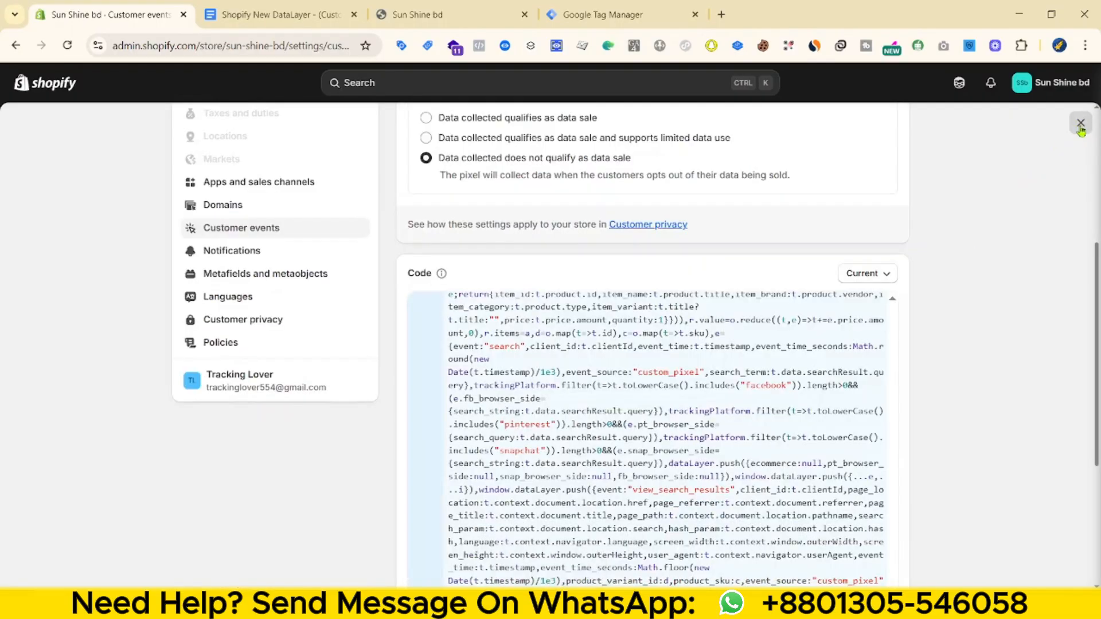
click(1080, 127)
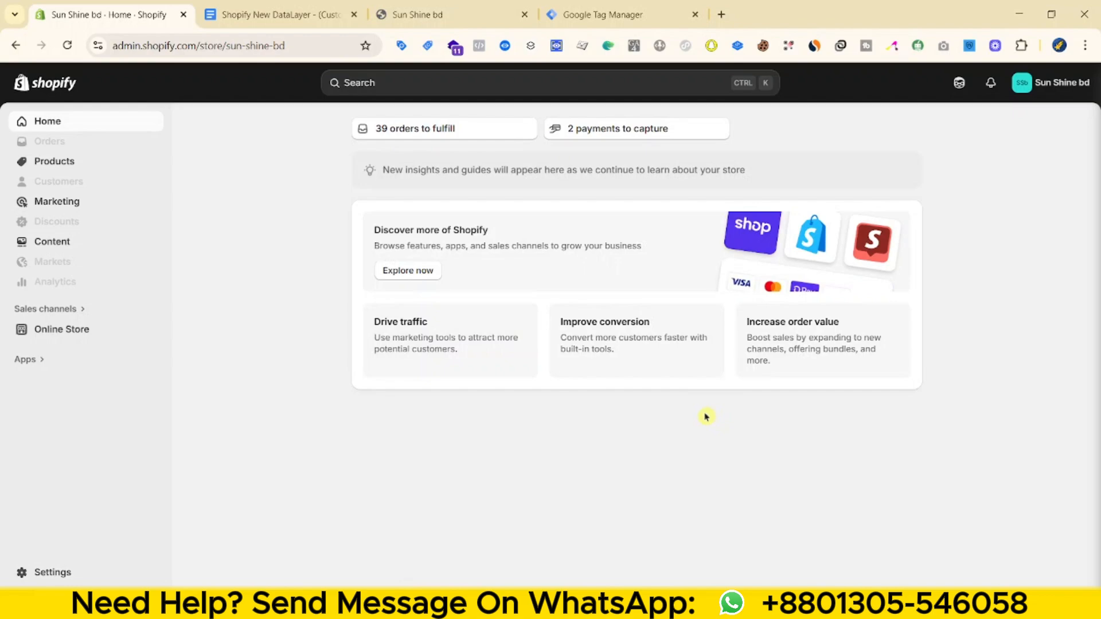
- Close Tag Manager's install code dialog and copy the storefront URL from the address bar
click(668, 8)
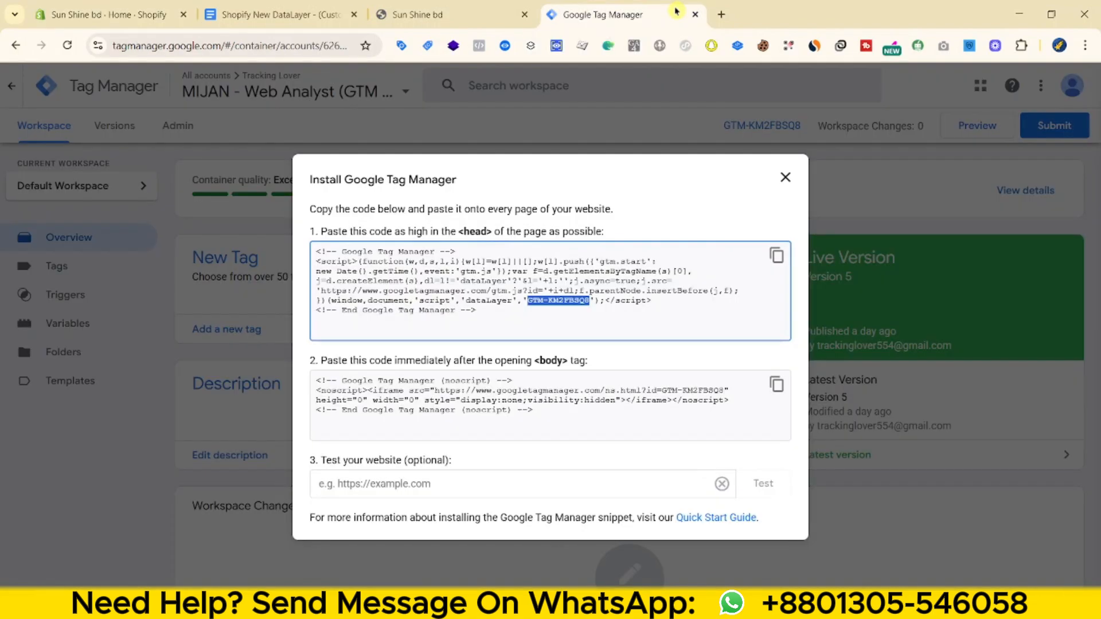
click(786, 179)
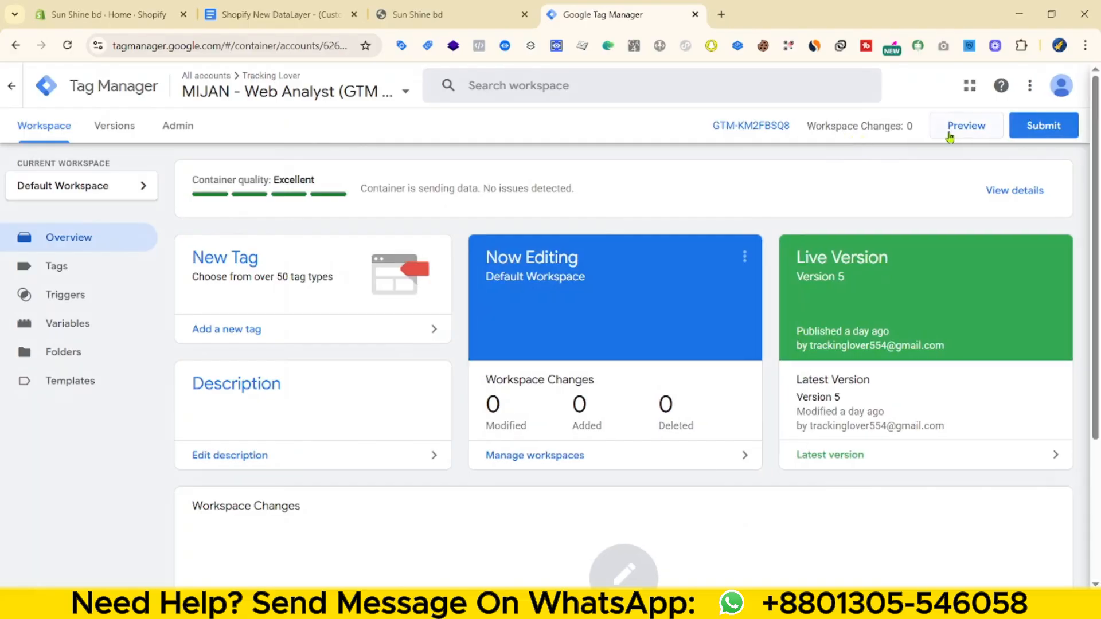
click(422, 11)
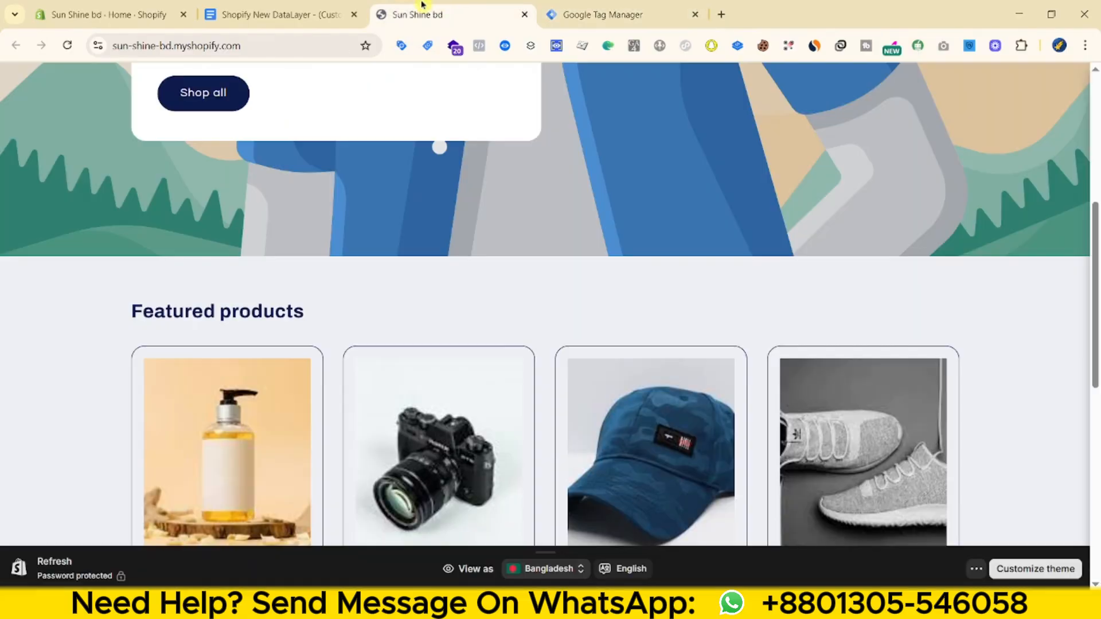
click(275, 41)
right_click(223, 47)
click(287, 177)
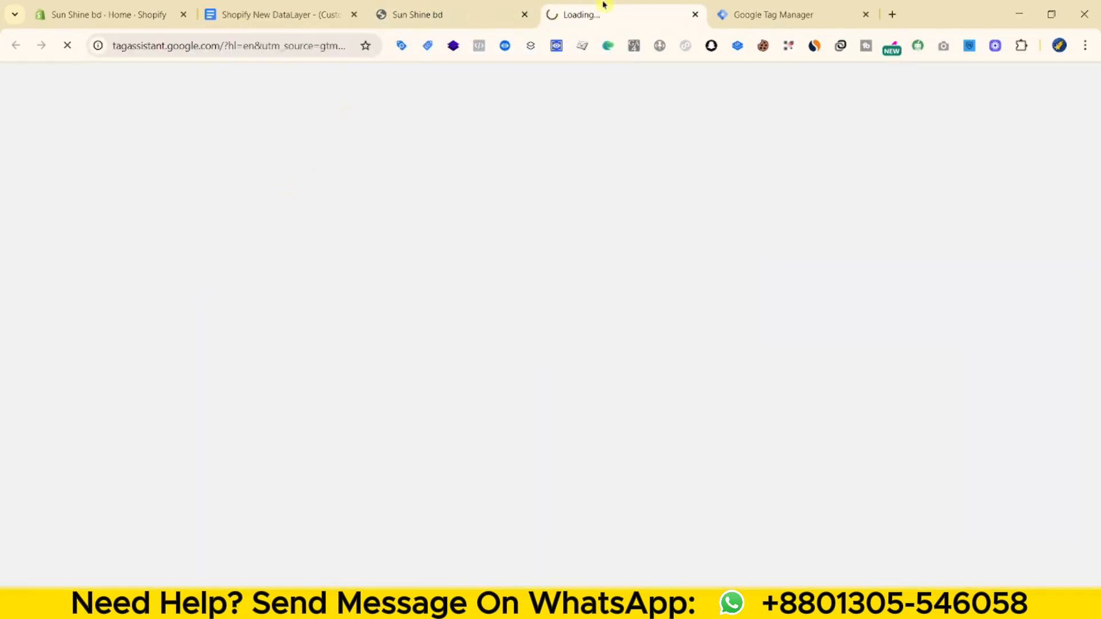
- Connect Tag Assistant to the storefront, open Men's CAP, and view its view_item event
click(525, 375)
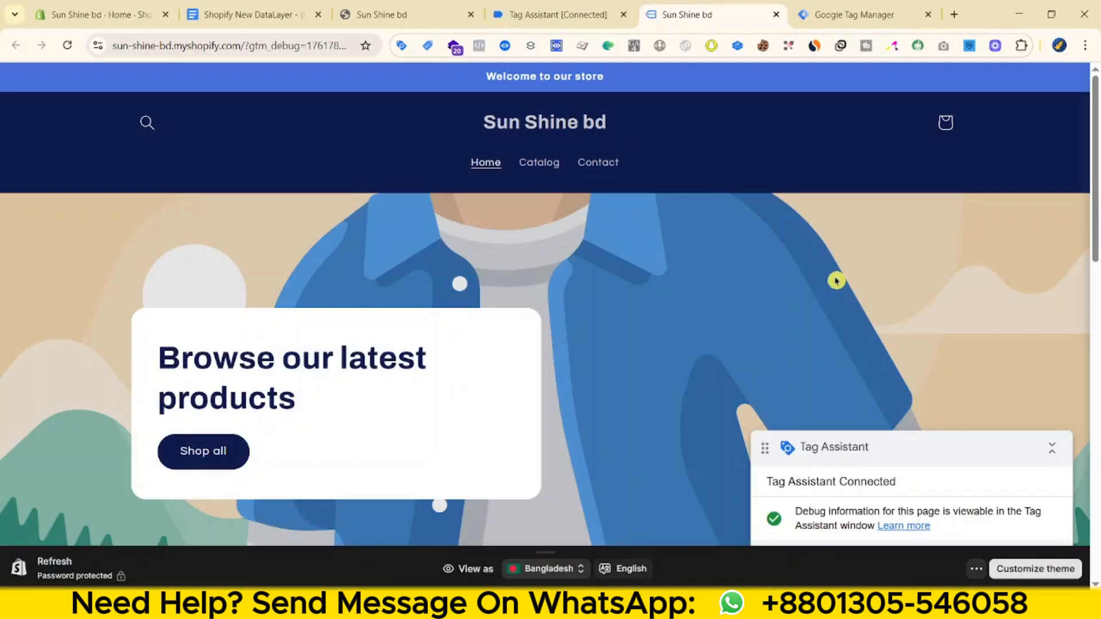
scroll(797, 303, down, 10)
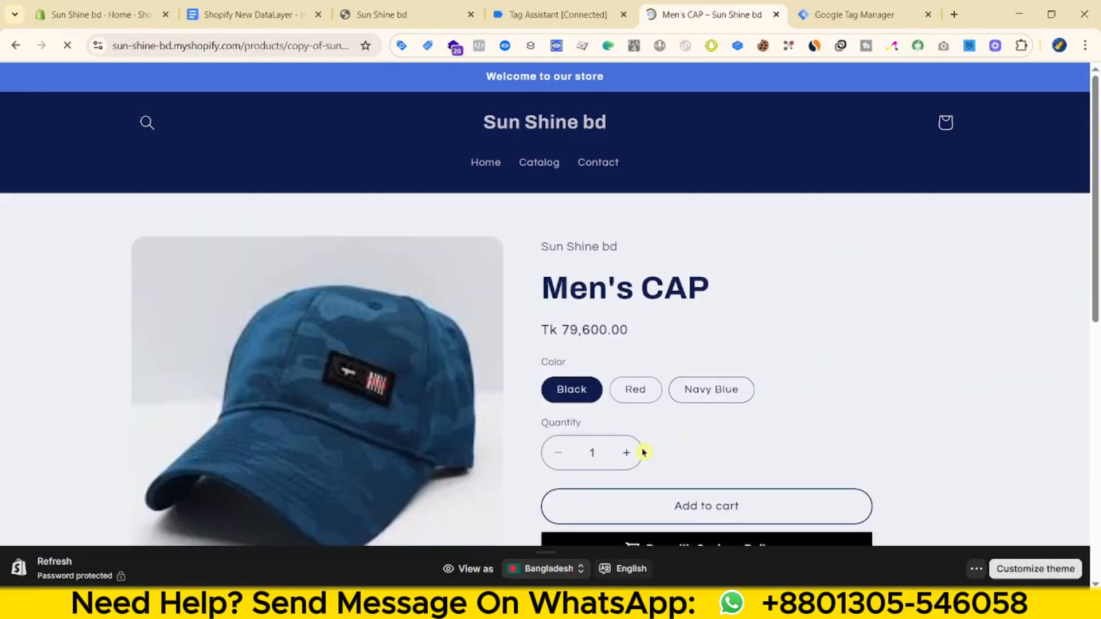
click(537, 8)
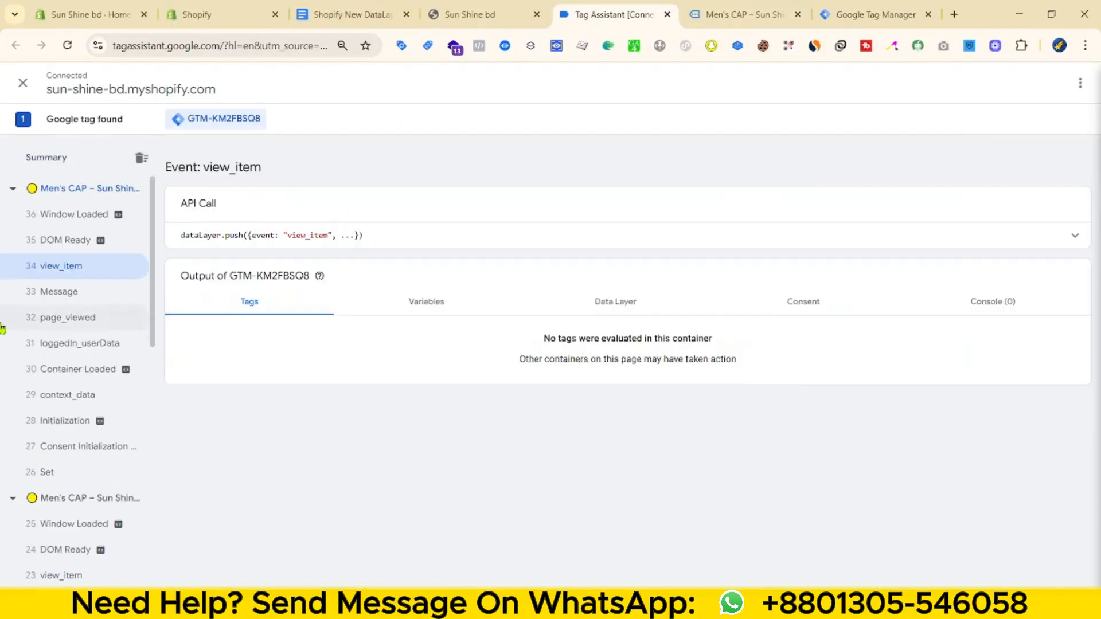
- Expand the view_item event's dataLayer.push details in Tag Assistant
click(591, 245)
scroll(292, 425, down, 10)
scroll(366, 437, up, 10)
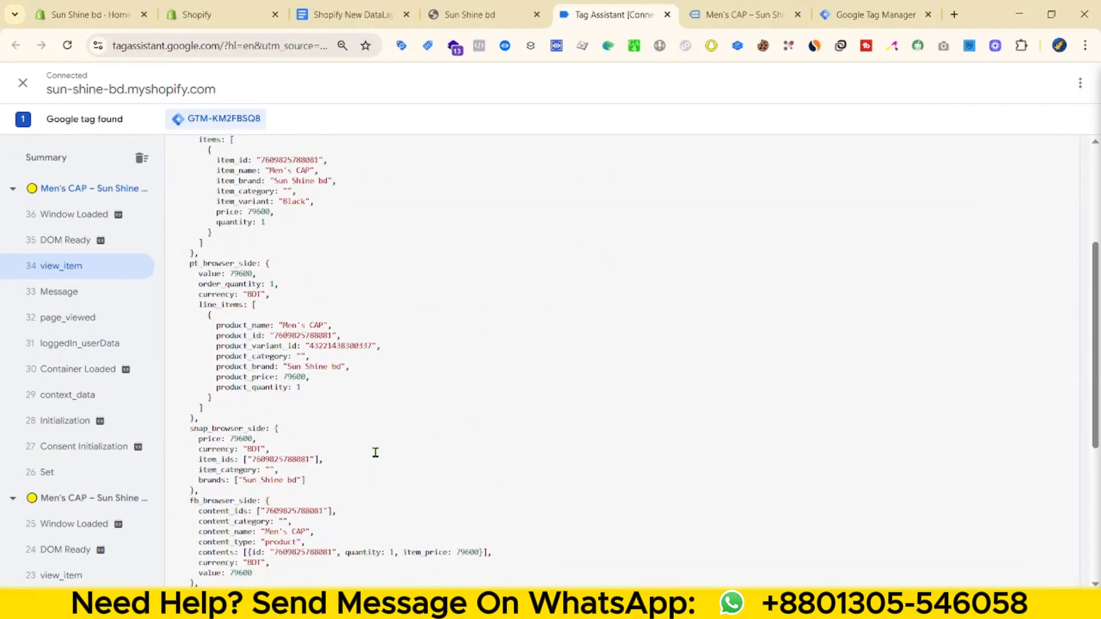
scroll(405, 461, down, 10)
scroll(418, 466, up, 10)
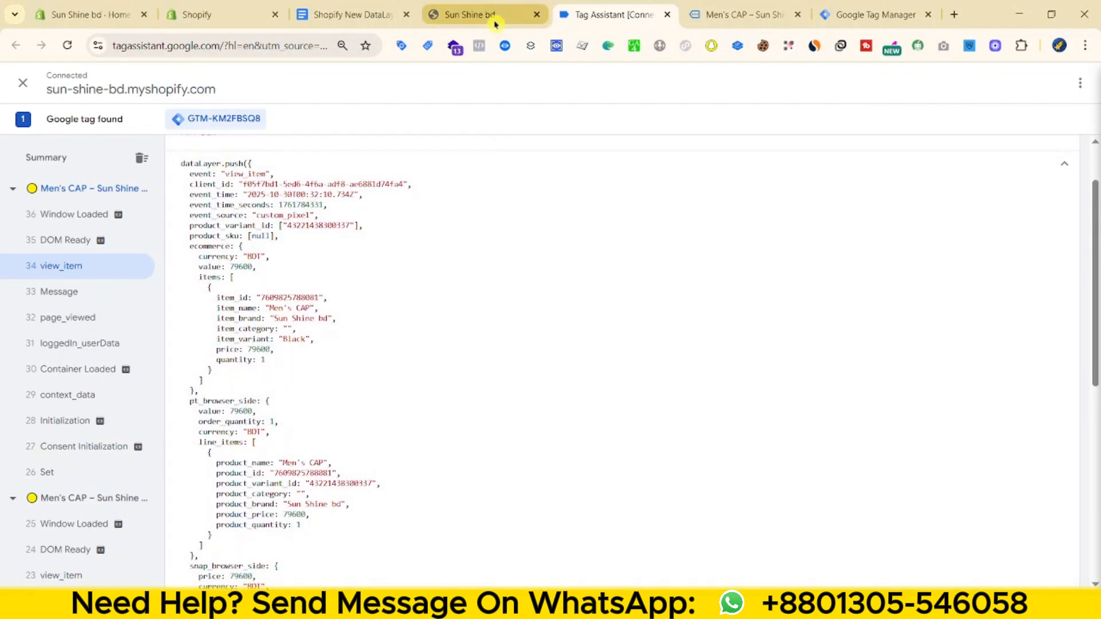
- Add the red Men's CAP to the cart, inspect its add_to_cart event, and head to checkout
click(468, 14)
click(731, 18)
scroll(749, 388, down, 3)
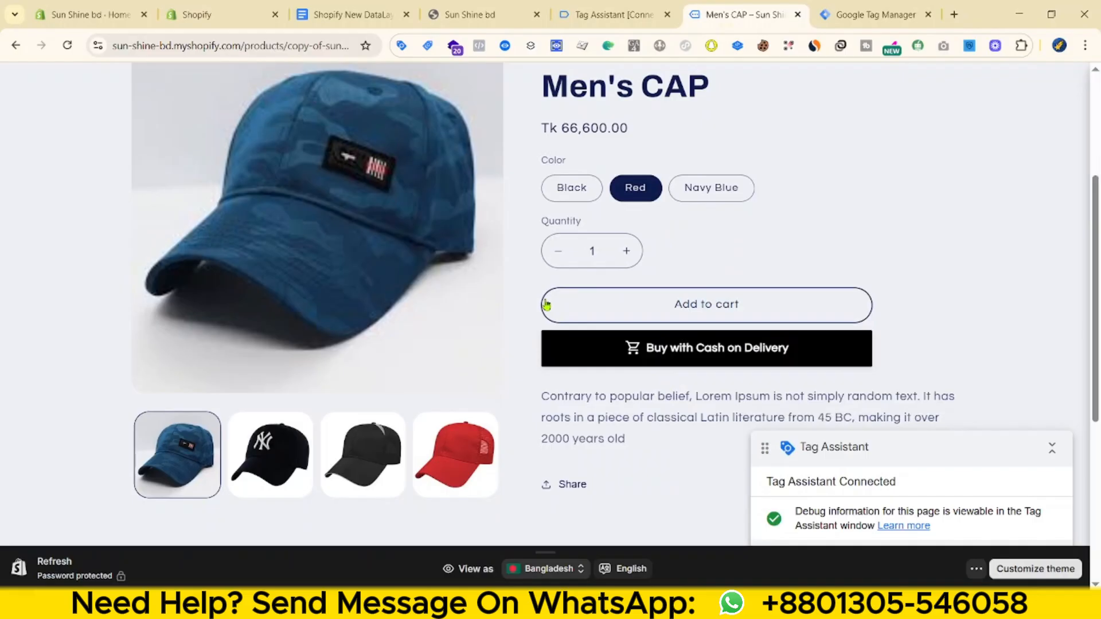
click(699, 301)
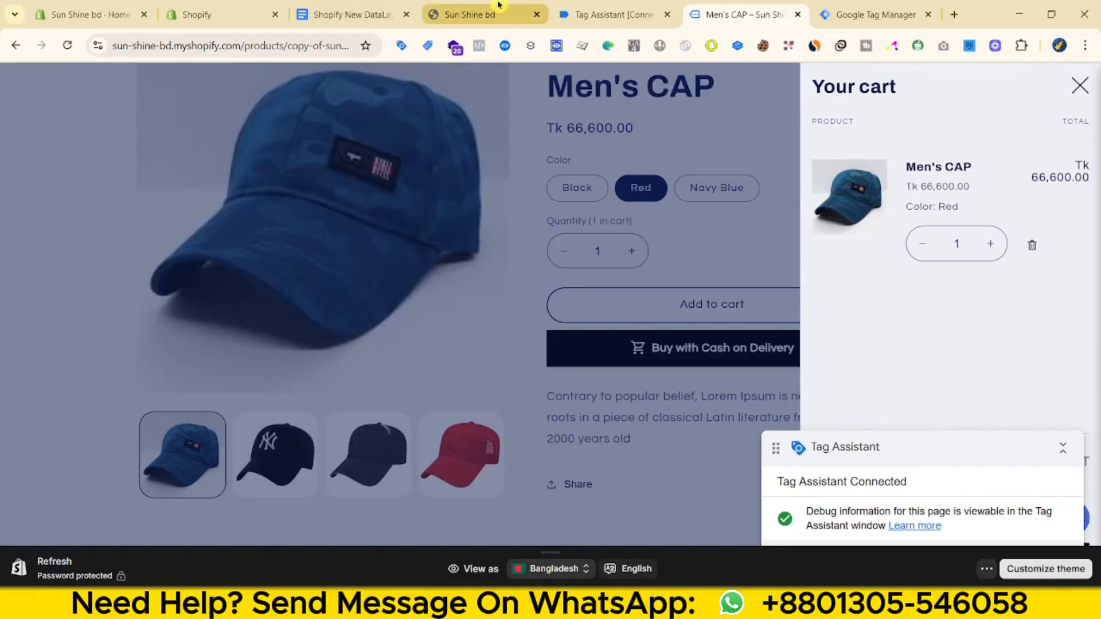
click(607, 14)
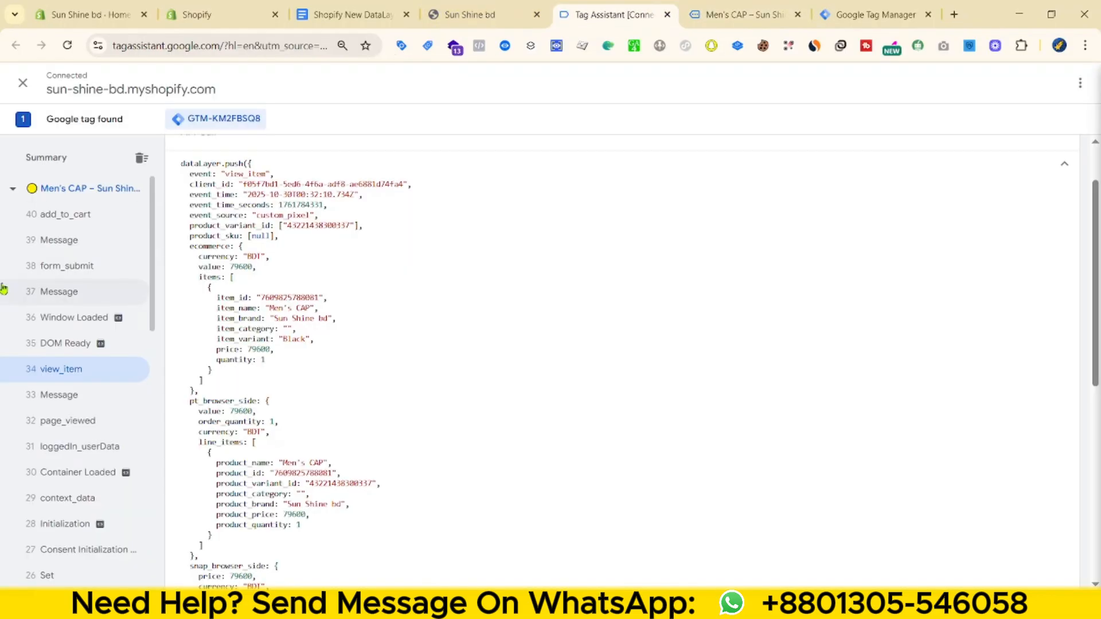
click(104, 216)
scroll(374, 349, down, 10)
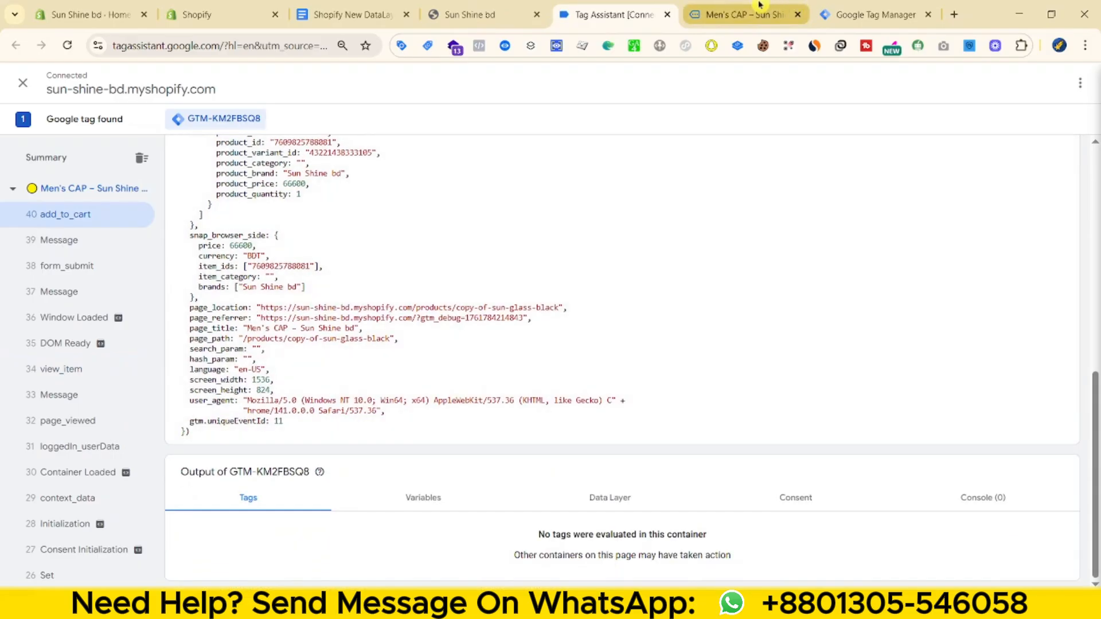
click(760, 15)
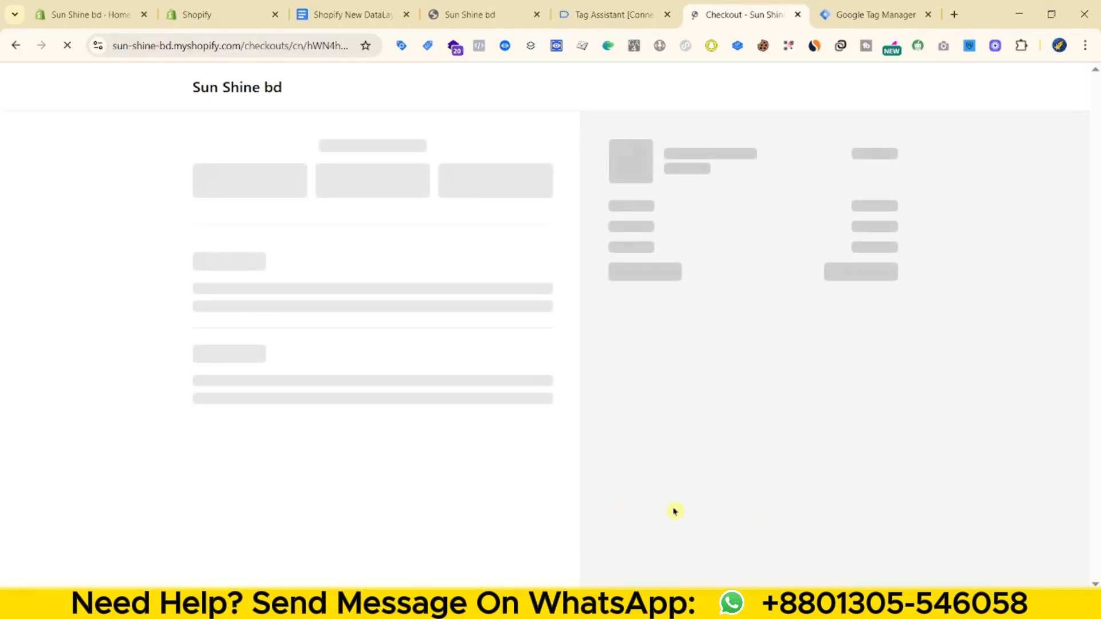
- Inspect the begin_checkout event's data layer, including the snap_browser_side block and item_ids
click(644, 8)
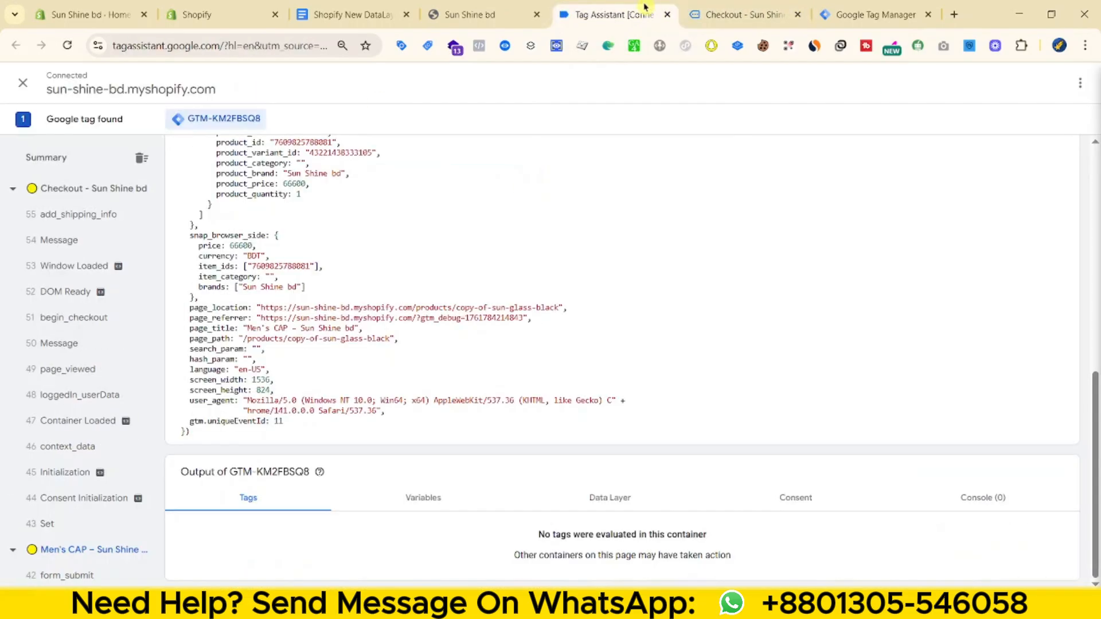
click(62, 321)
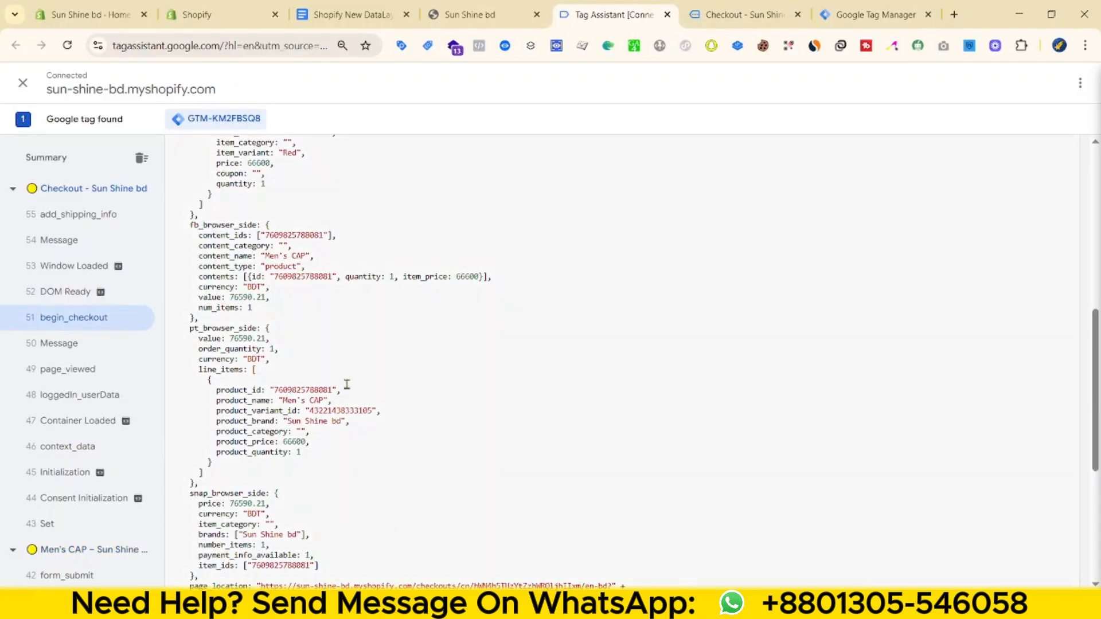
scroll(347, 384, down, 4)
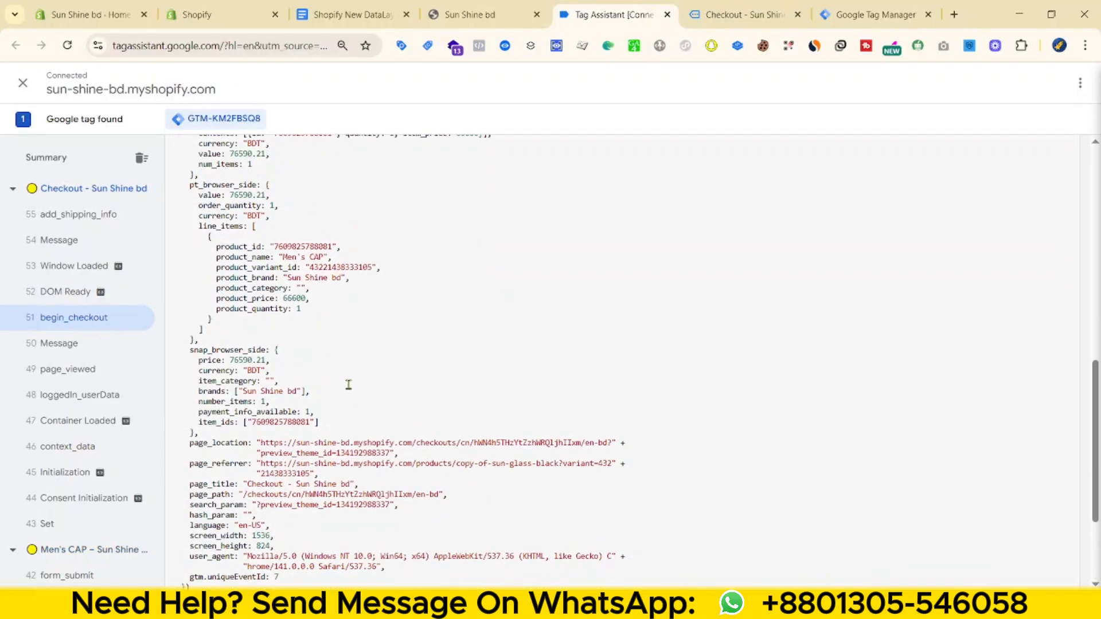
click(745, 9)
click(613, 14)
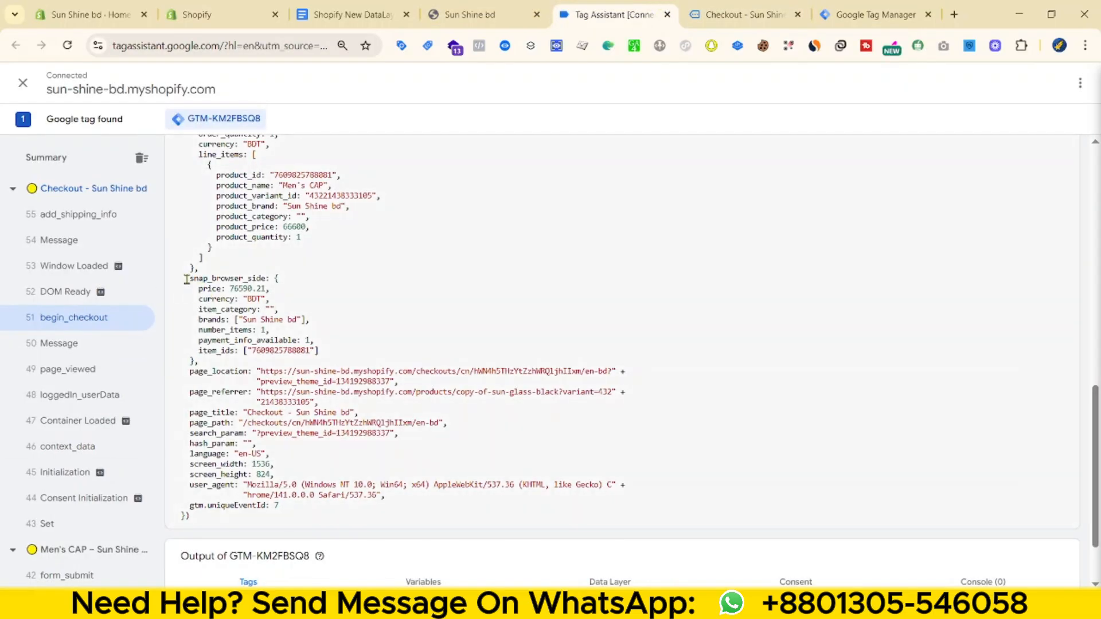
drag(186, 280, 317, 345)
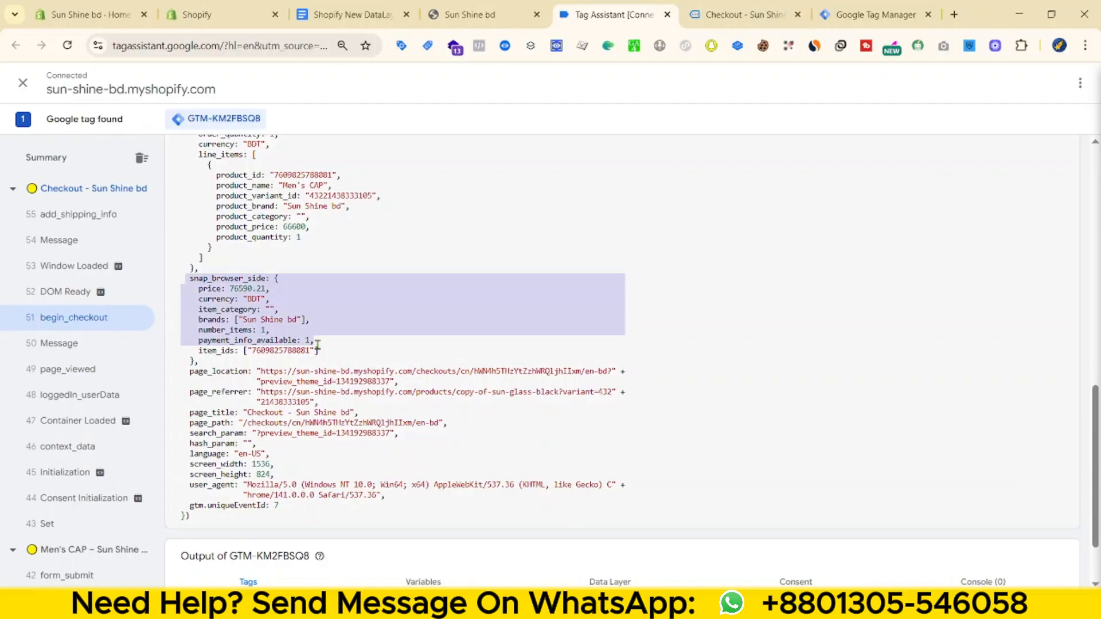
drag(480, 349, 481, 351)
- Enter test card details on the checkout page and submit the payment
click(745, 14)
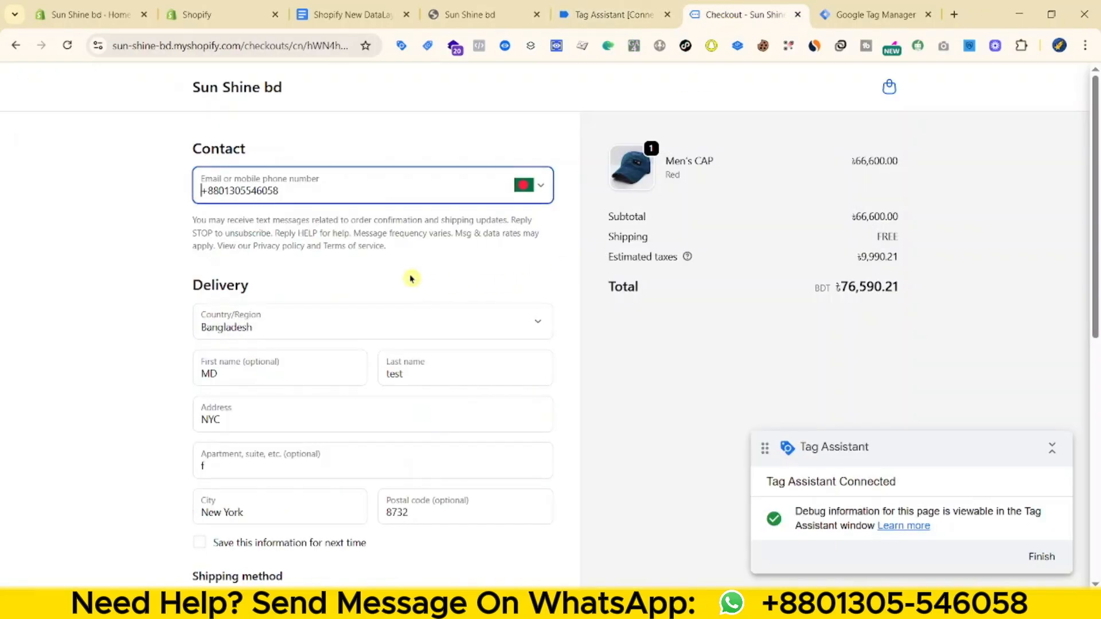
scroll(379, 320, down, 4)
click(270, 406)
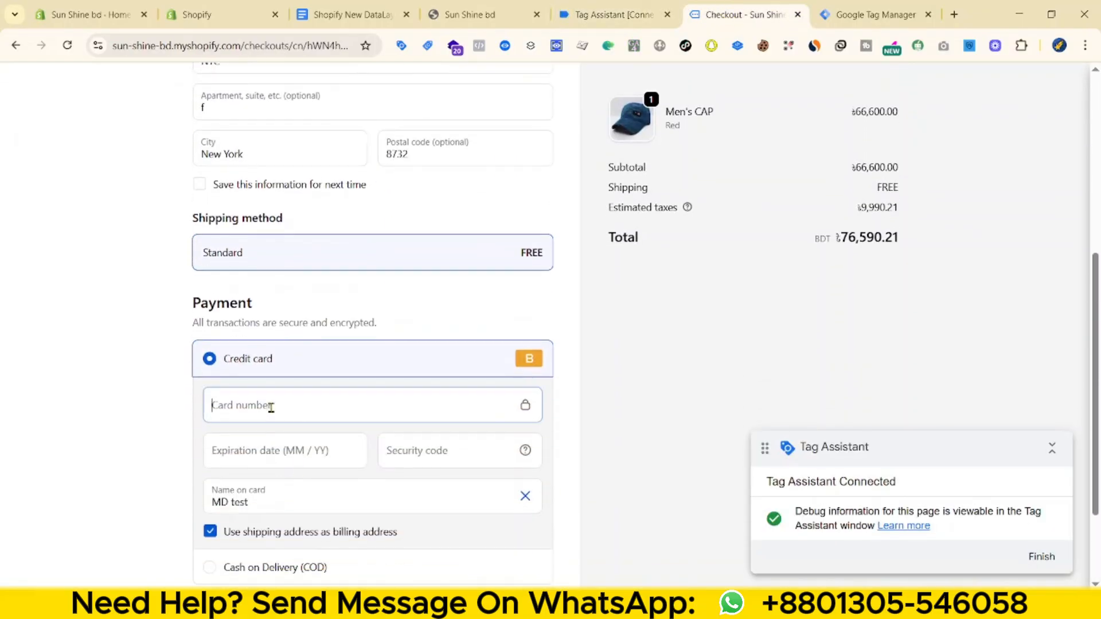
text(1)
click(331, 436)
text(1234123)
key(Return)
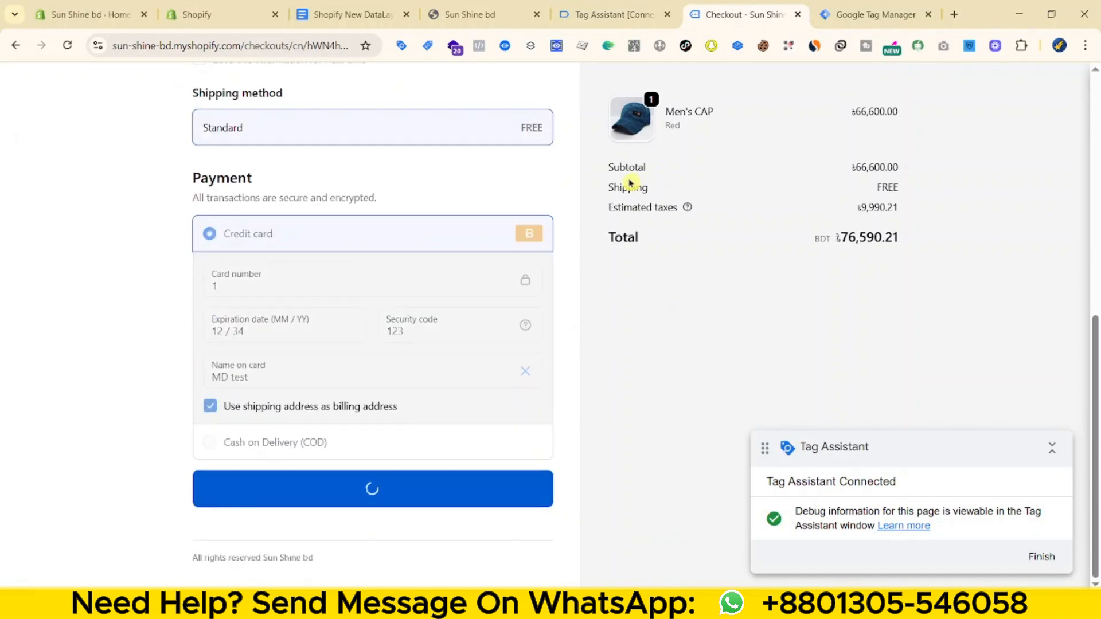
- Open the purchase event and review its main fields, customer name, and phone fields
click(613, 14)
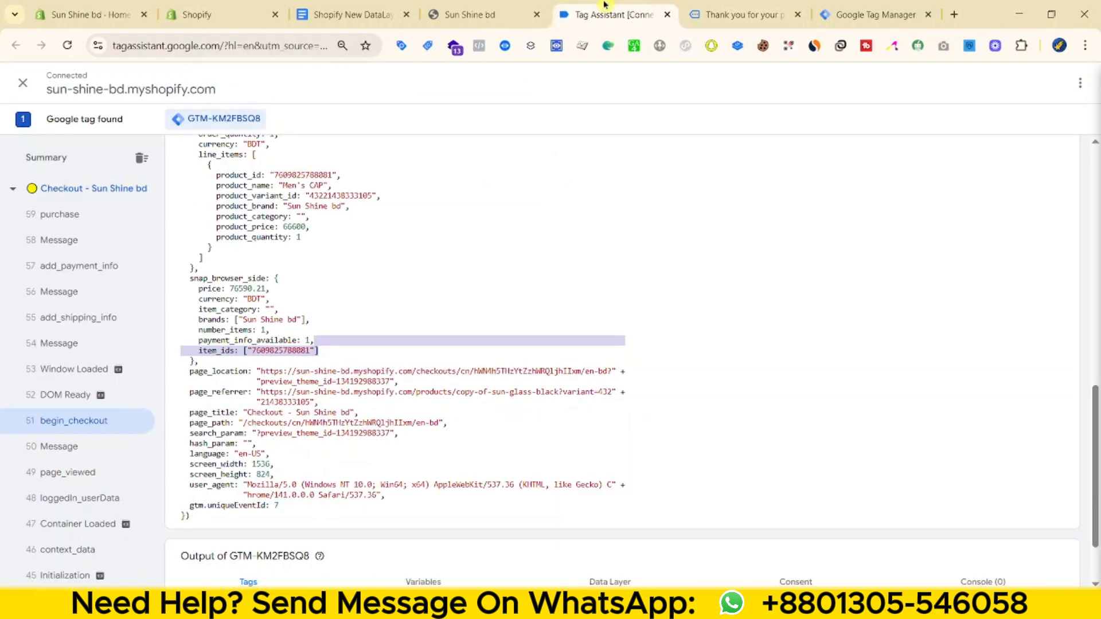
click(53, 218)
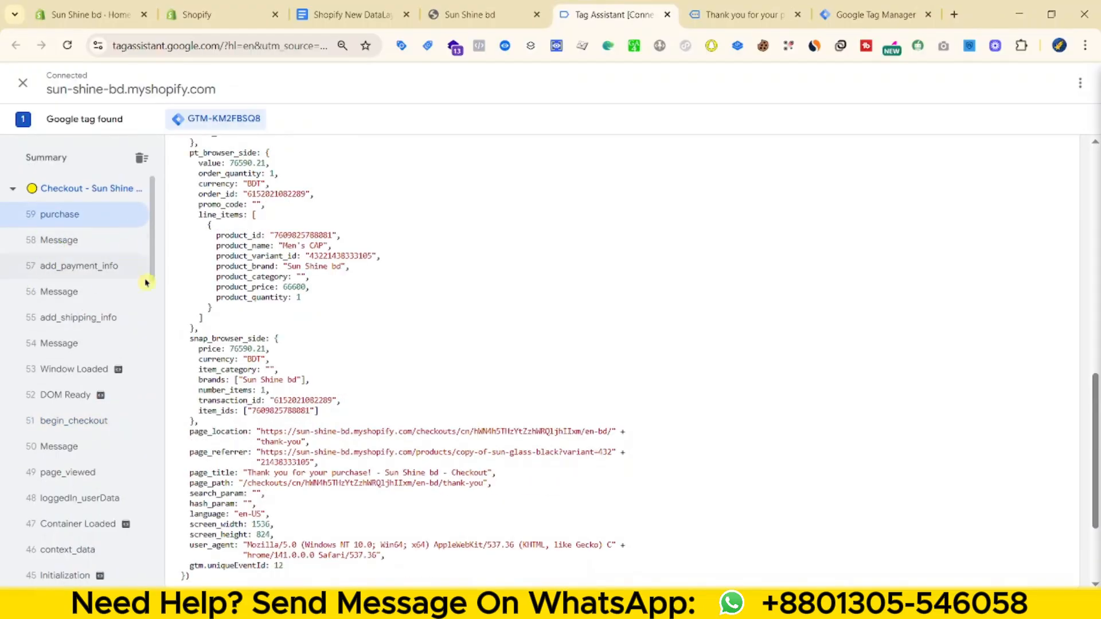
scroll(477, 270, down, 1)
scroll(477, 270, up, 10)
drag(181, 249, 351, 505)
click(436, 471)
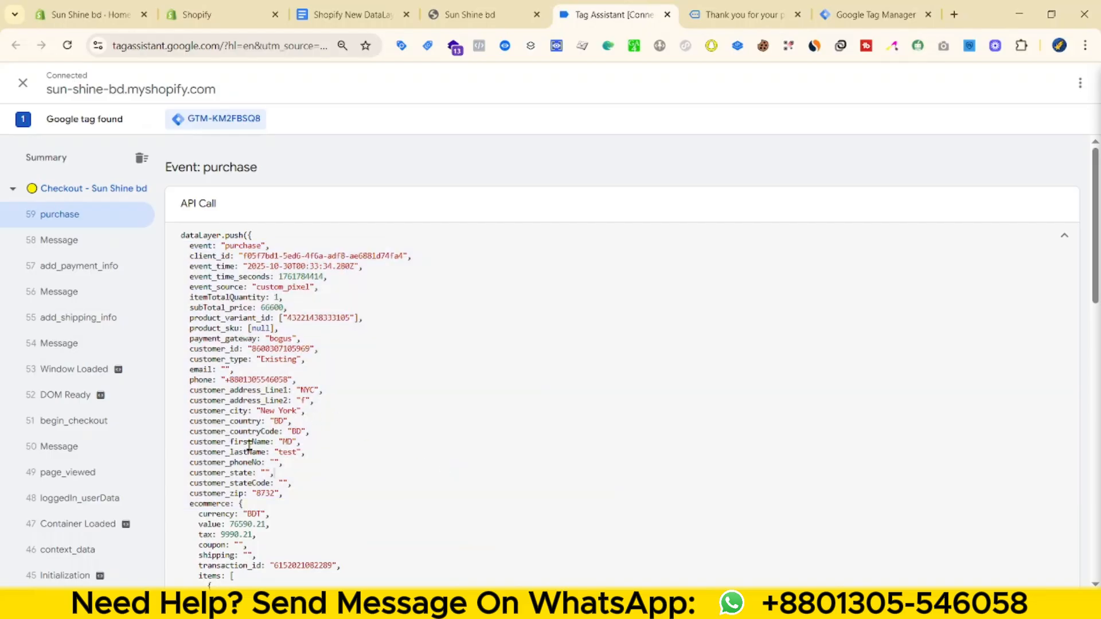
drag(288, 442, 221, 454)
click(280, 465)
drag(297, 379, 176, 379)
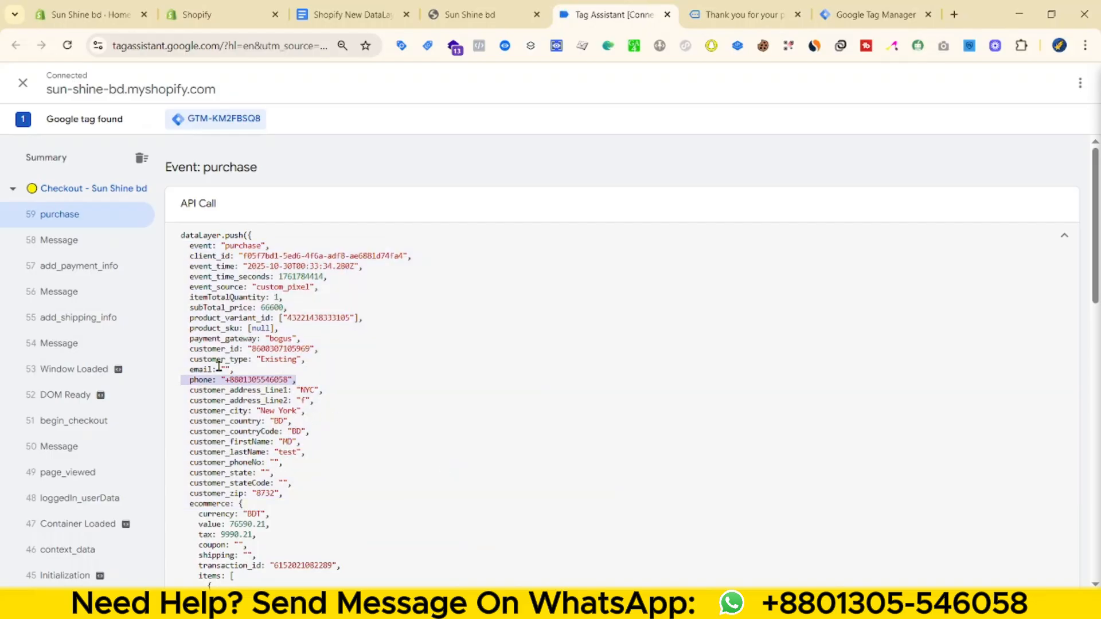
click(223, 363)
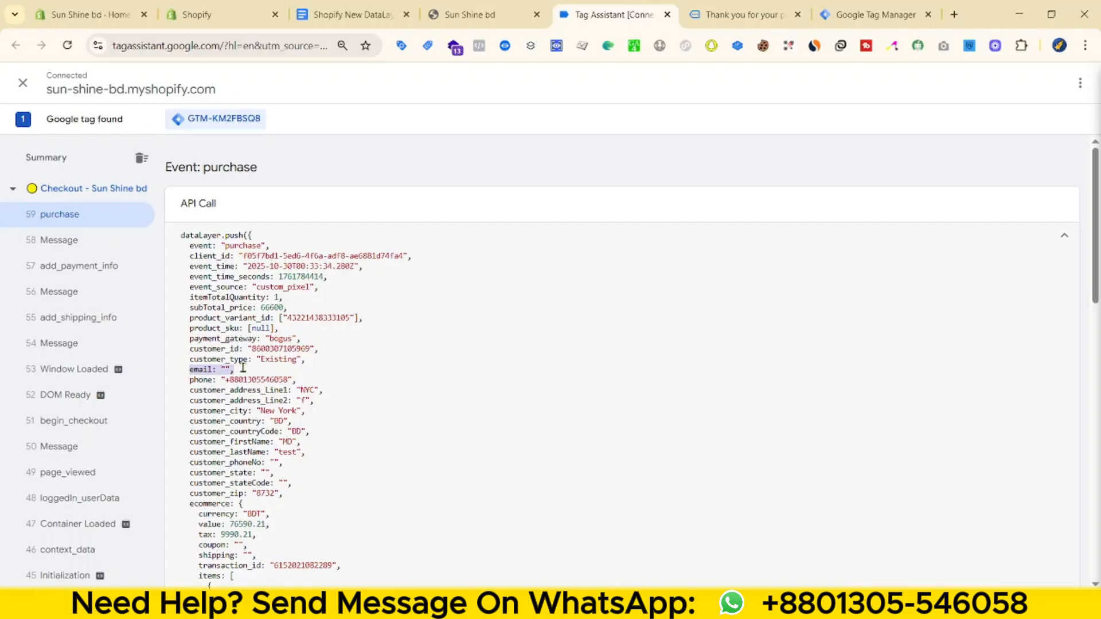
- Review the purchase ecommerce data (76590.21 BDT), then return to the Sun Shine bd homepage
scroll(354, 324, down, 5)
drag(191, 365, 292, 405)
scroll(302, 416, down, 3)
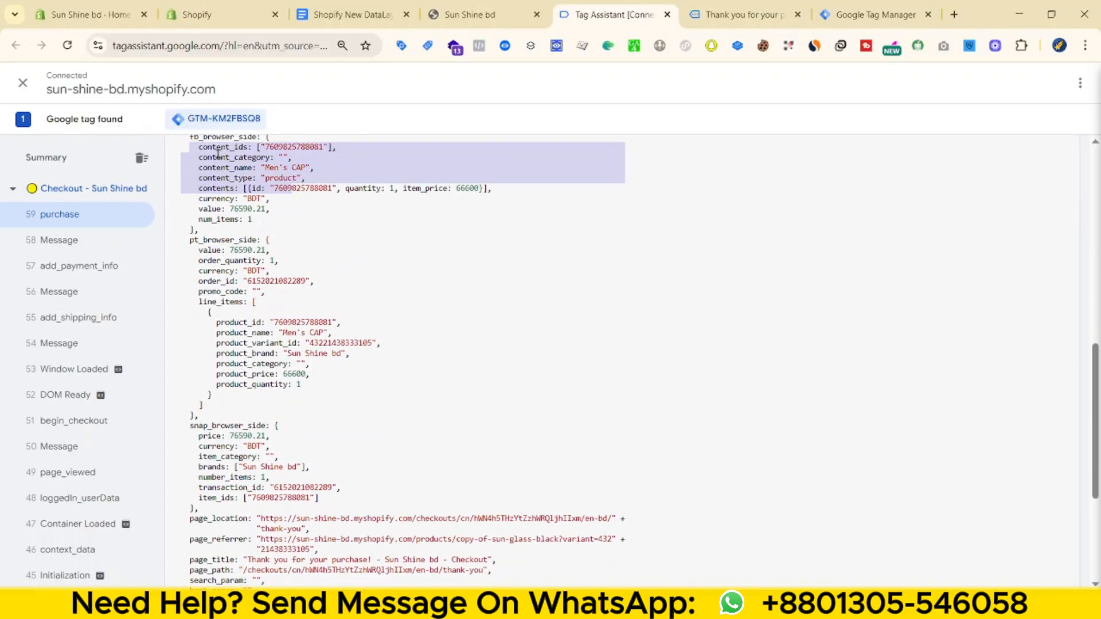
scroll(220, 190, up, 5)
drag(211, 381, 470, 480)
scroll(457, 486, down, 8)
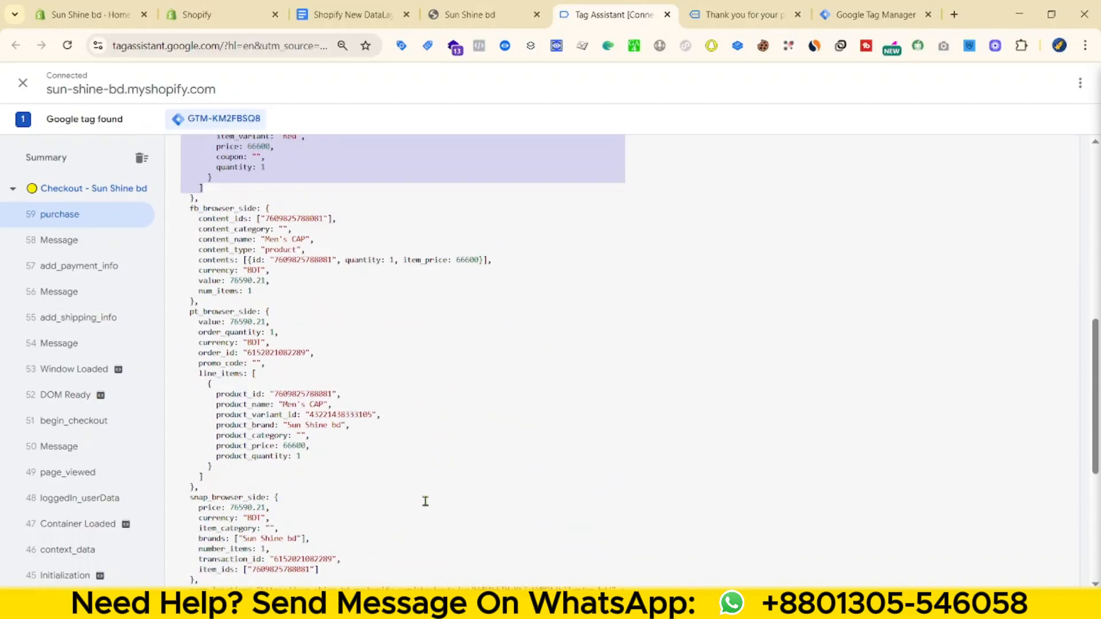
scroll(421, 498, up, 10)
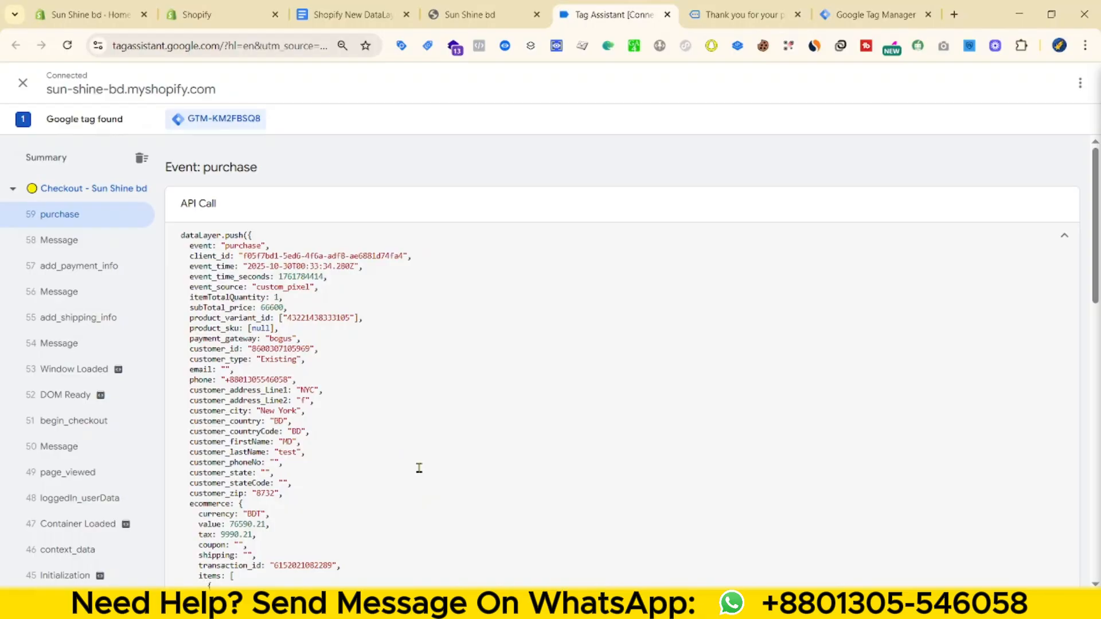
click(743, 15)
click(275, 92)
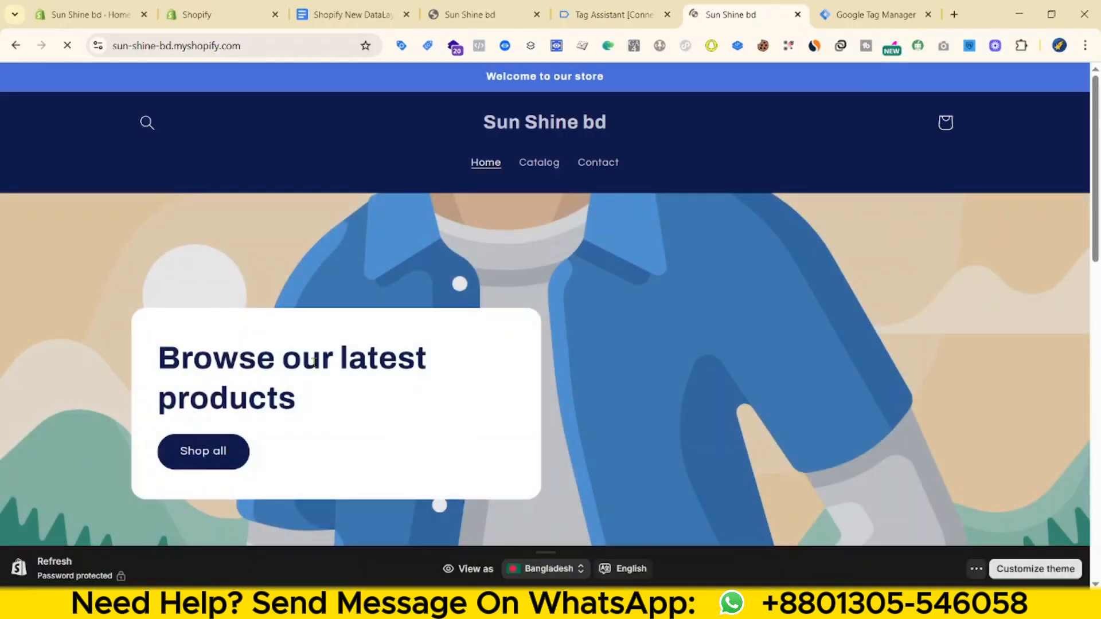
- Test selecting the hero heading and the words 'products' and 'Browse' on the homepage, checking Tag Assistant
triple_click(294, 360)
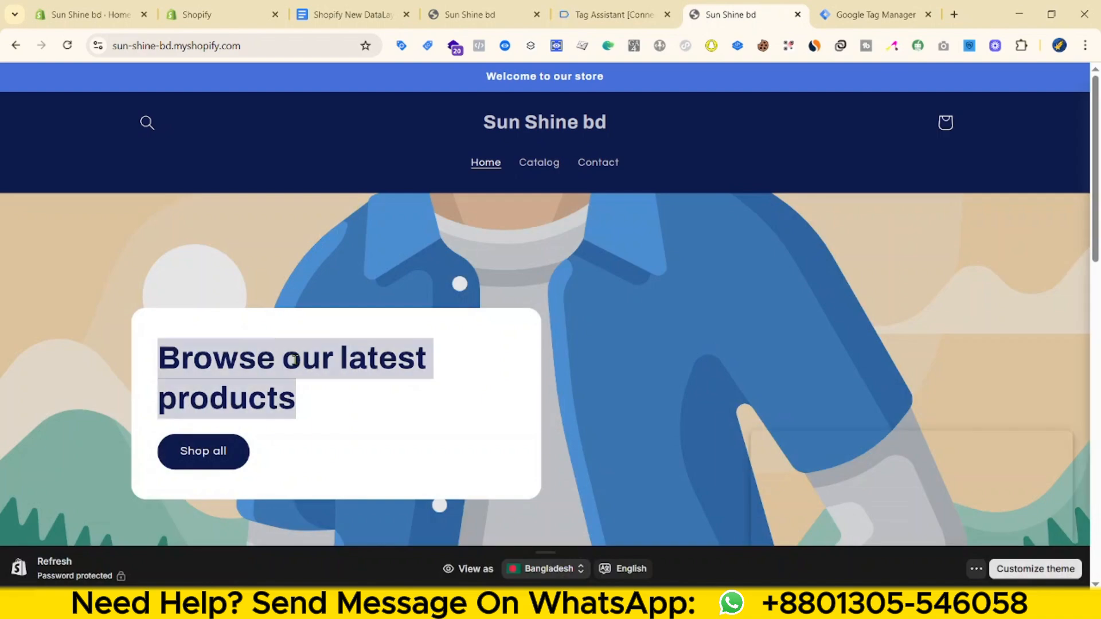
click(316, 398)
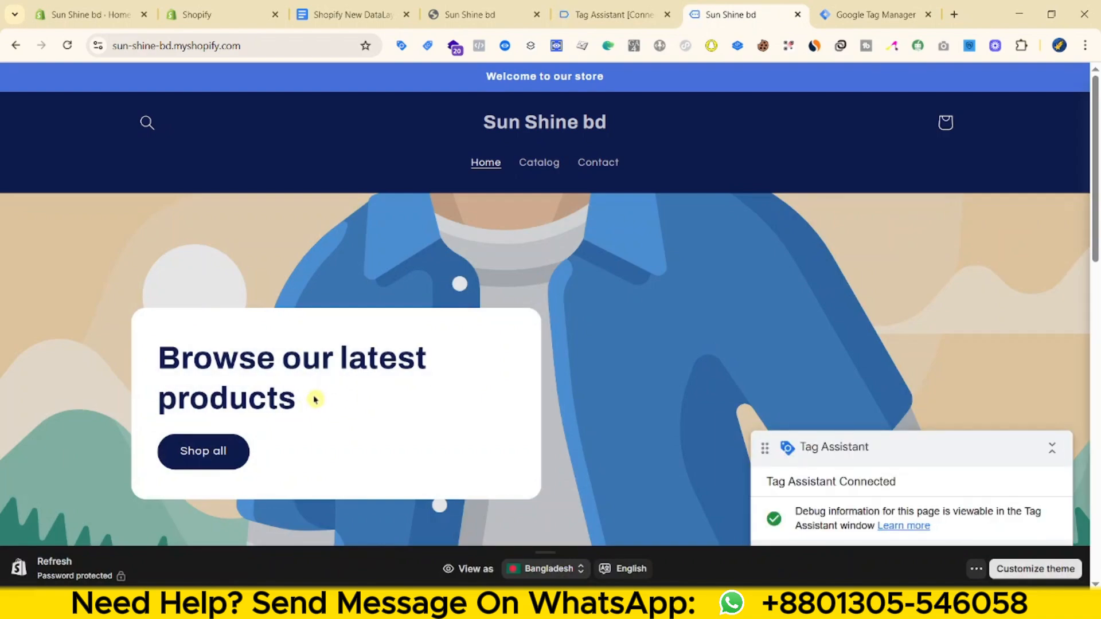
drag(314, 400, 206, 401)
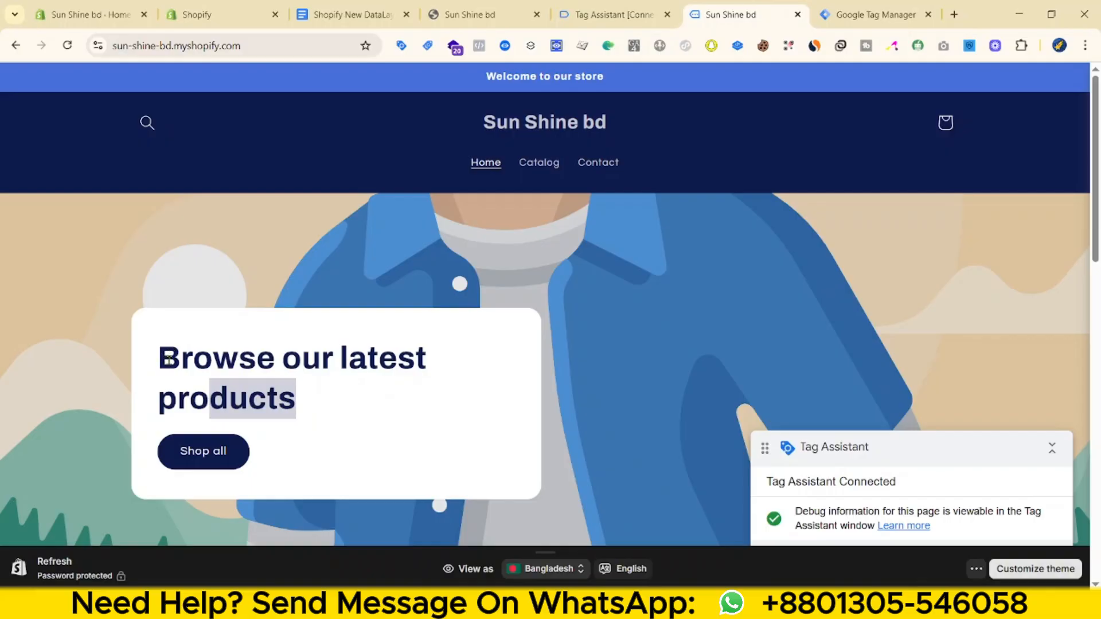
triple_click(257, 353)
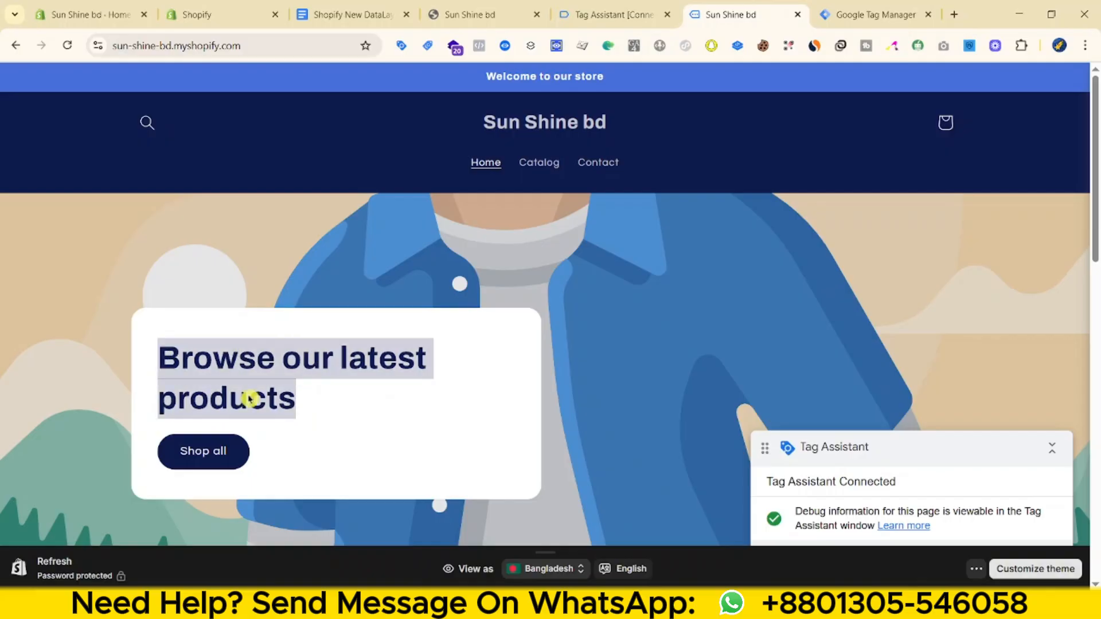
double_click(230, 402)
click(616, 5)
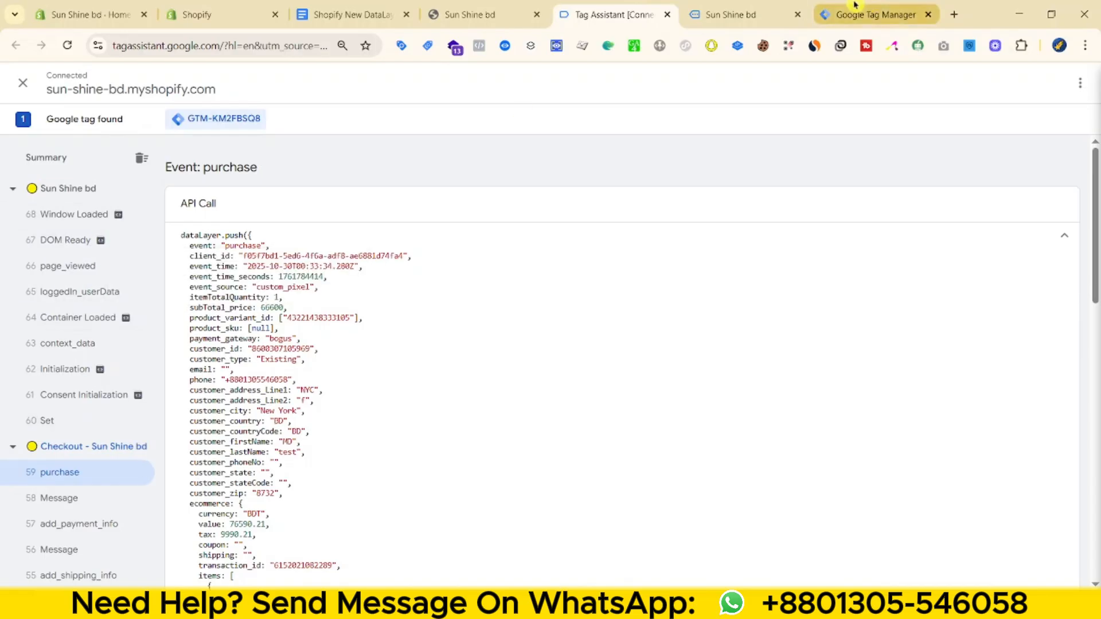
click(734, 14)
double_click(247, 356)
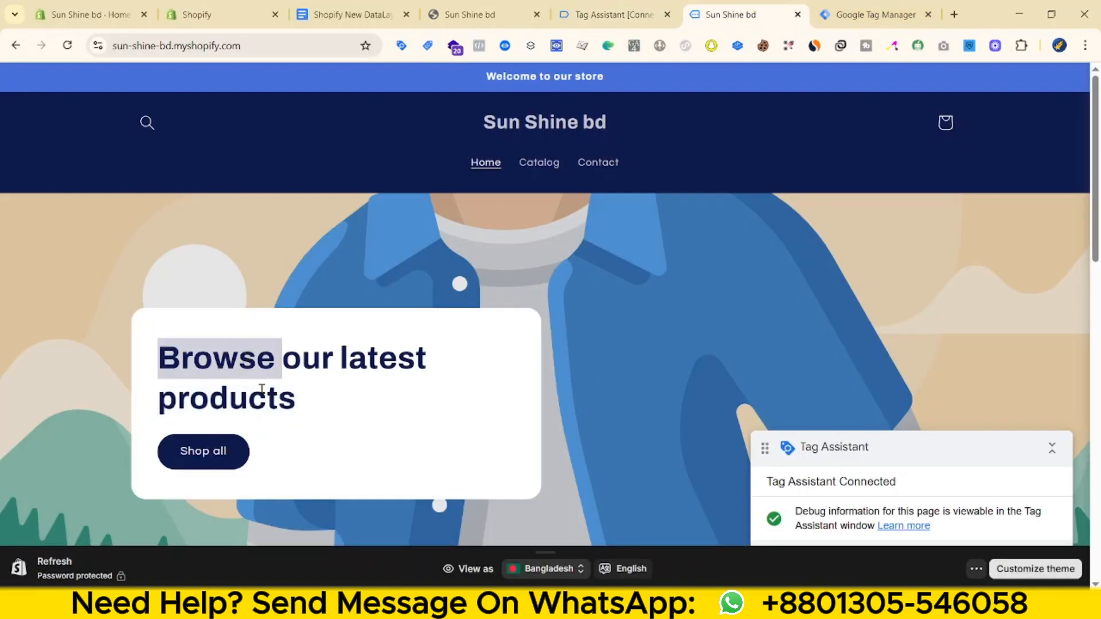
- Close the extra Shopify tab and open the current theme's code editor via its actions menu
click(75, 9)
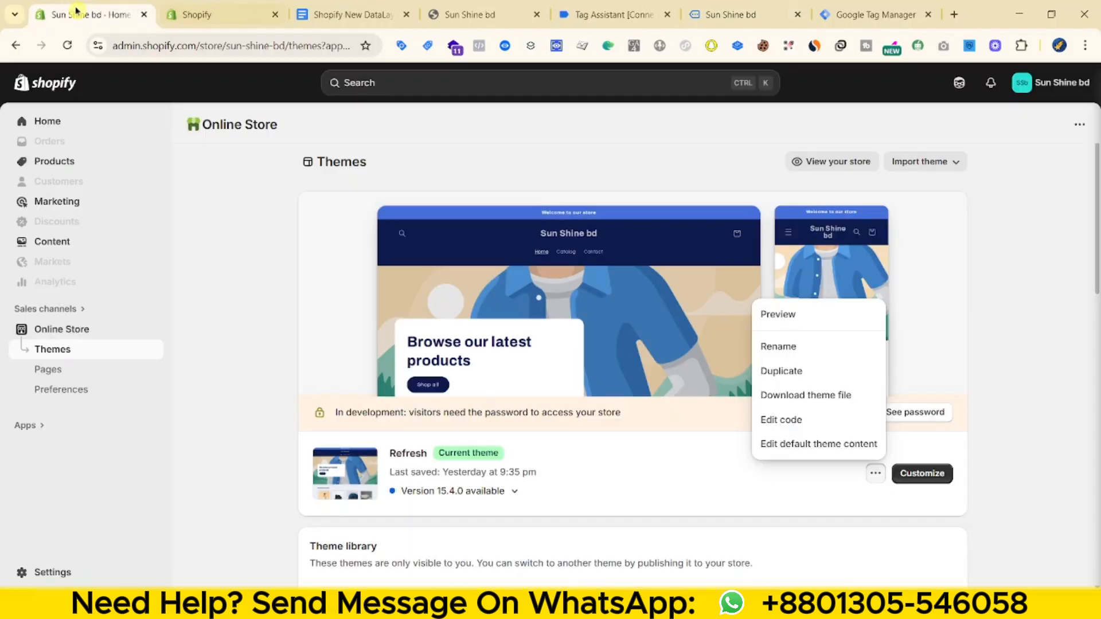
click(275, 14)
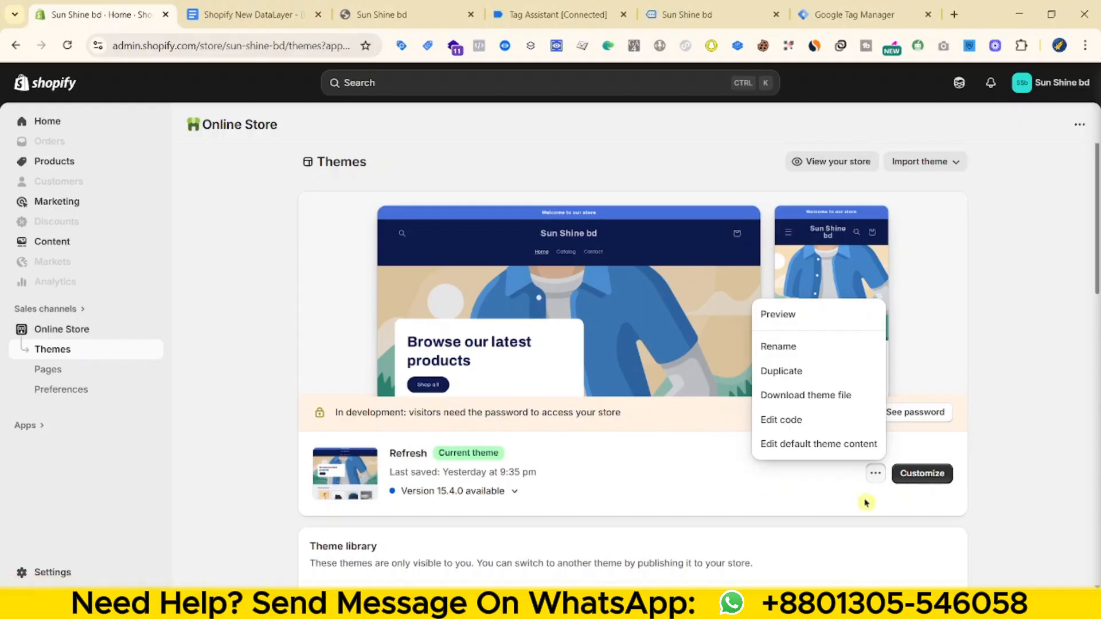
click(877, 478)
click(876, 474)
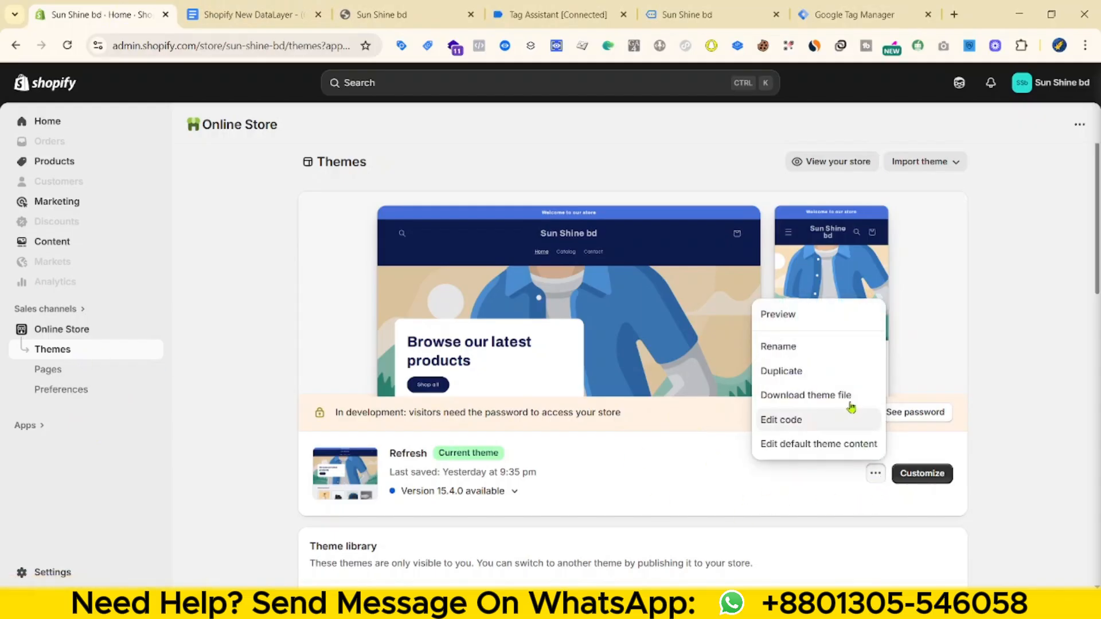
click(791, 420)
- Copy the 'scrollclick.js' file name from the DataLayer setup guide
click(333, 13)
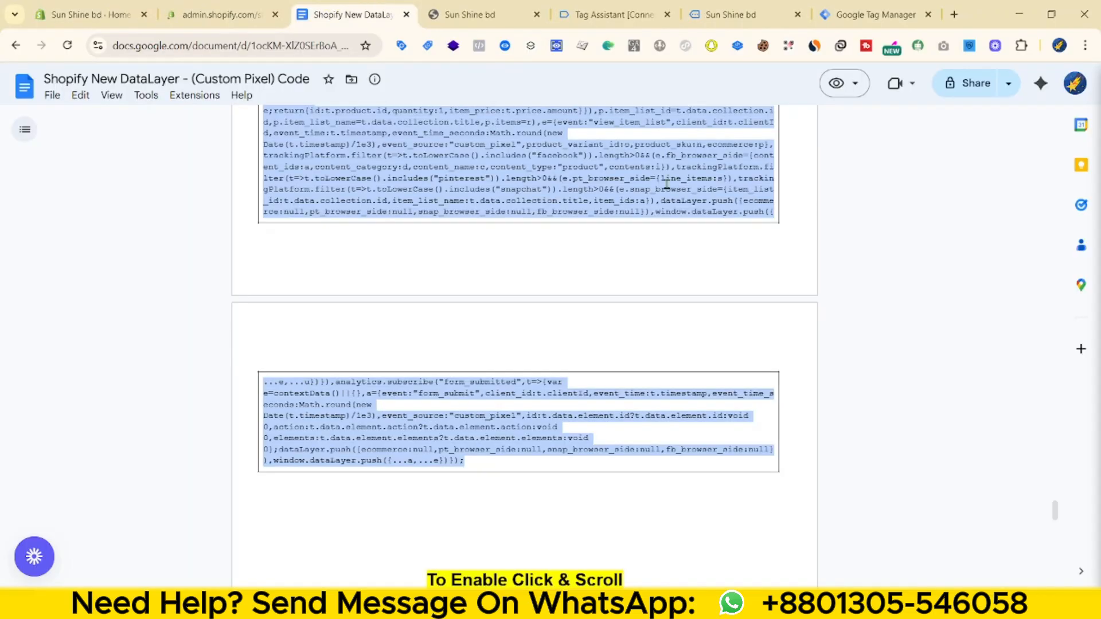
scroll(479, 338, down, 4)
scroll(427, 338, down, 3)
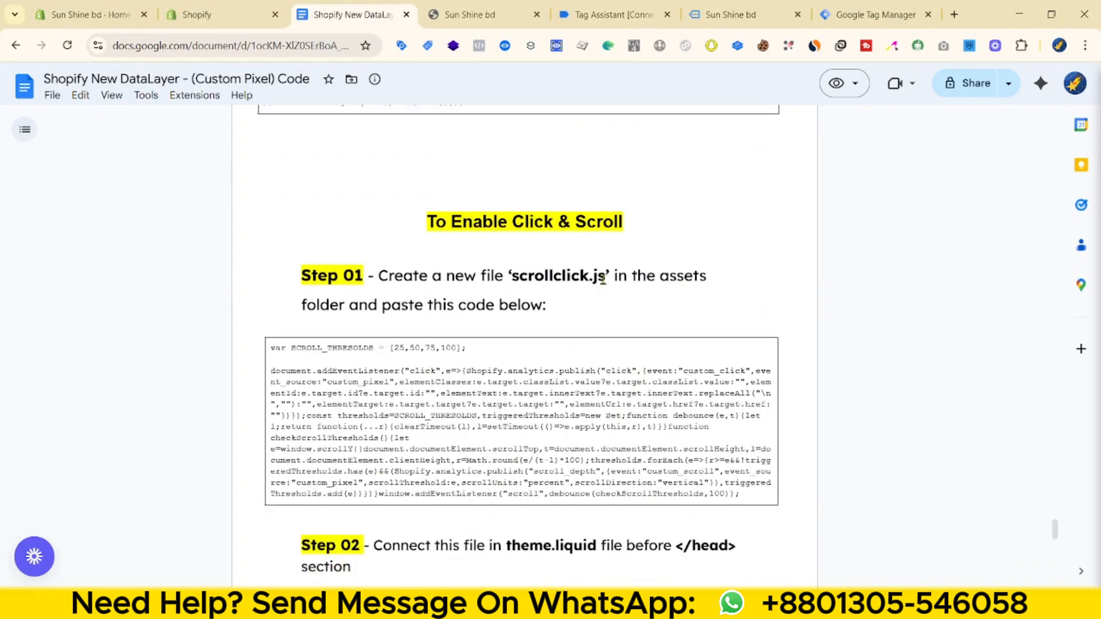
drag(606, 275, 517, 272)
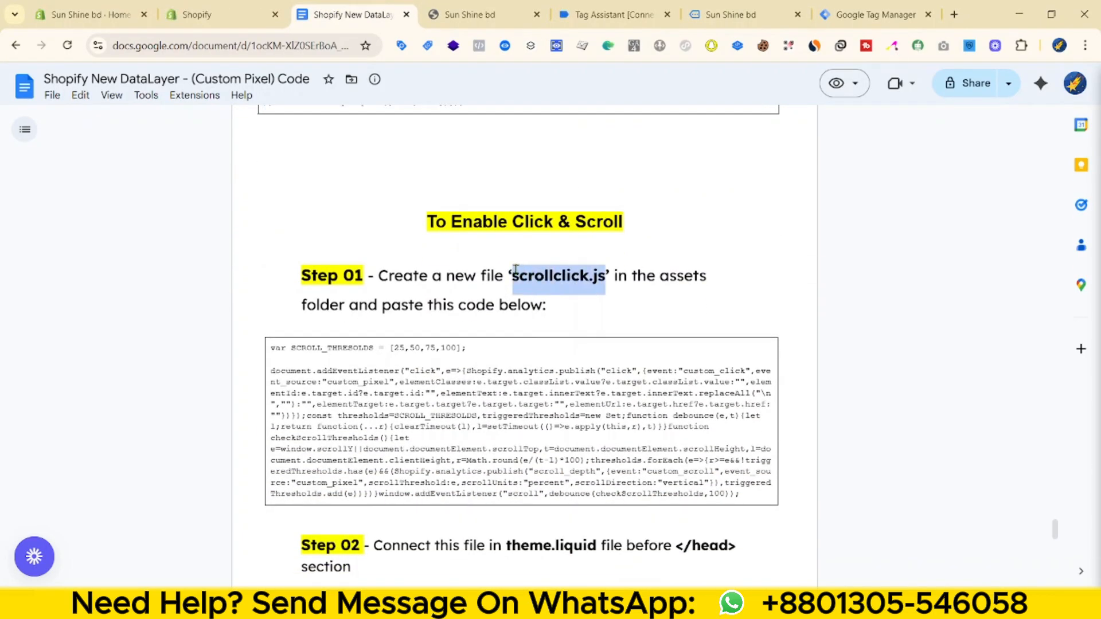
right_click(516, 269)
click(568, 288)
- Create a new file named scrollclick.js in the theme's assets folder
click(218, 15)
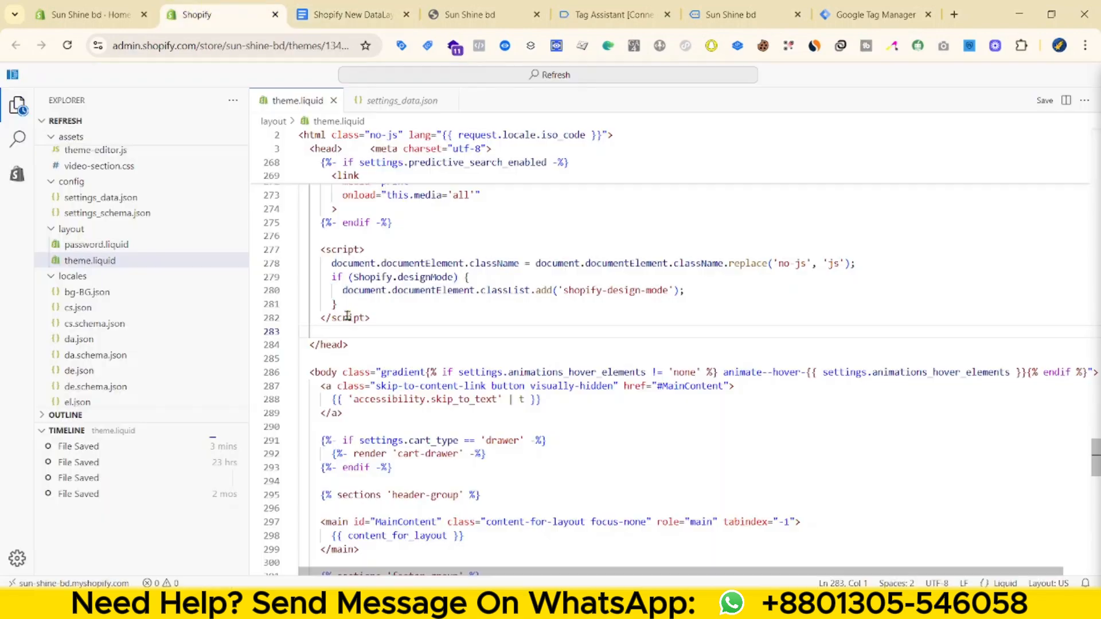
scroll(143, 258, up, 5)
click(97, 137)
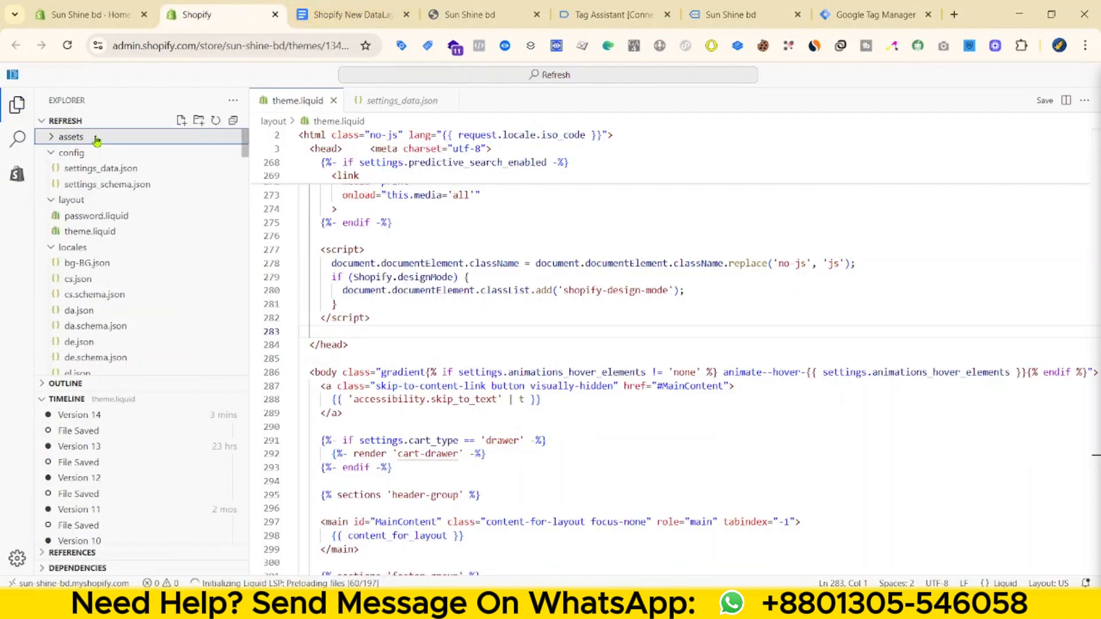
click(97, 137)
click(182, 121)
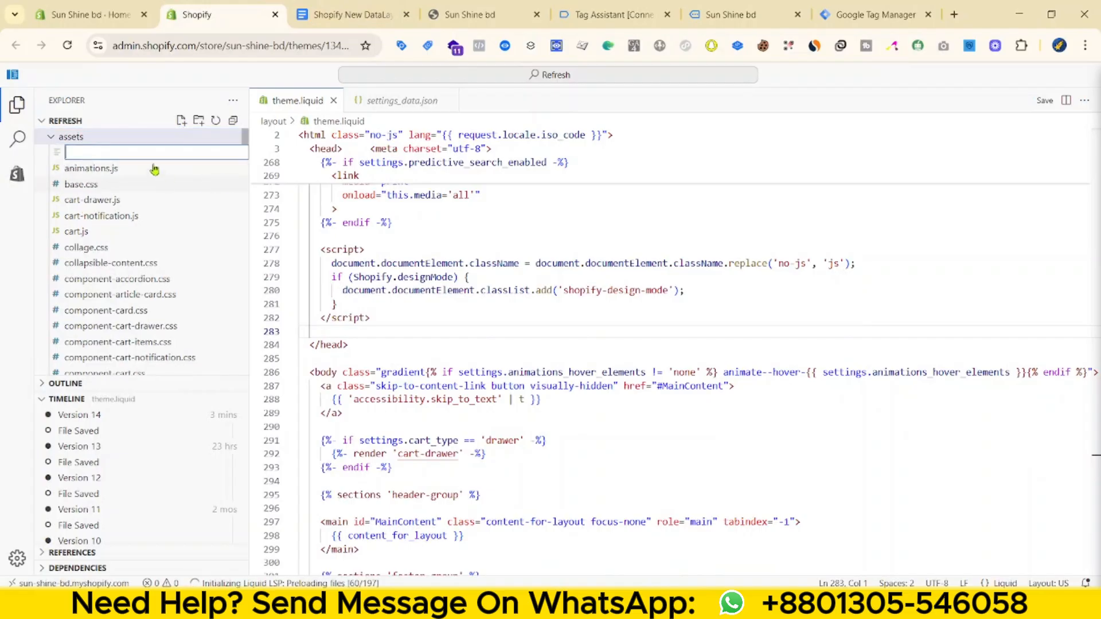
key(ctrl+v)
key(Return)
- Paste the guide's click-and-scroll code block into scrollclick.js
key(ctrl+Tab)
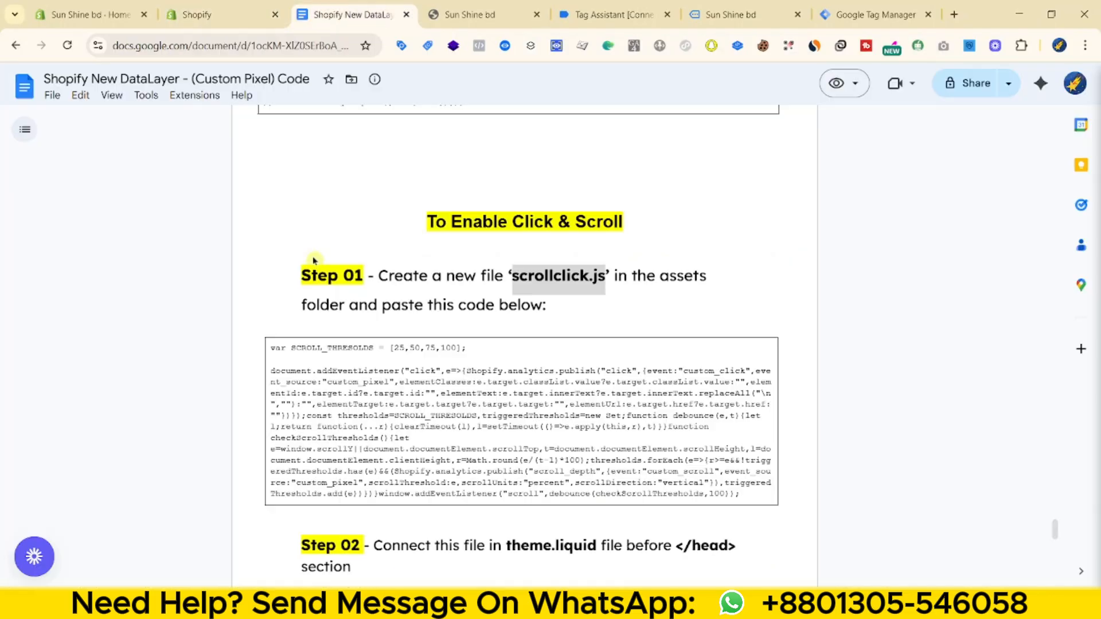
drag(741, 494, 248, 349)
key(ctrl+shift+Tab)
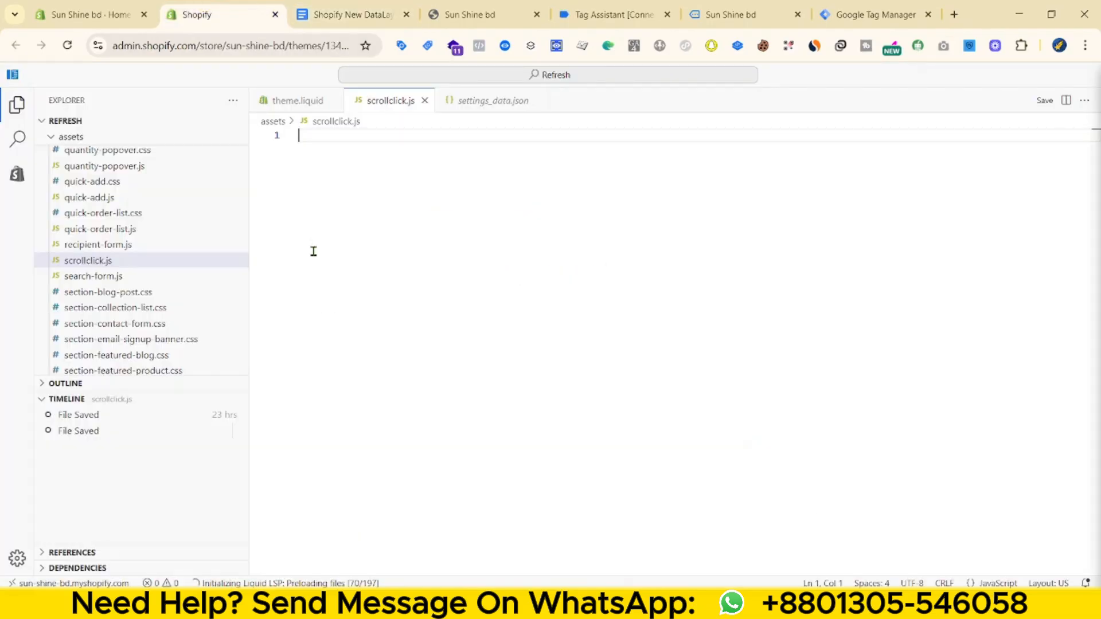
key(ctrl+b)
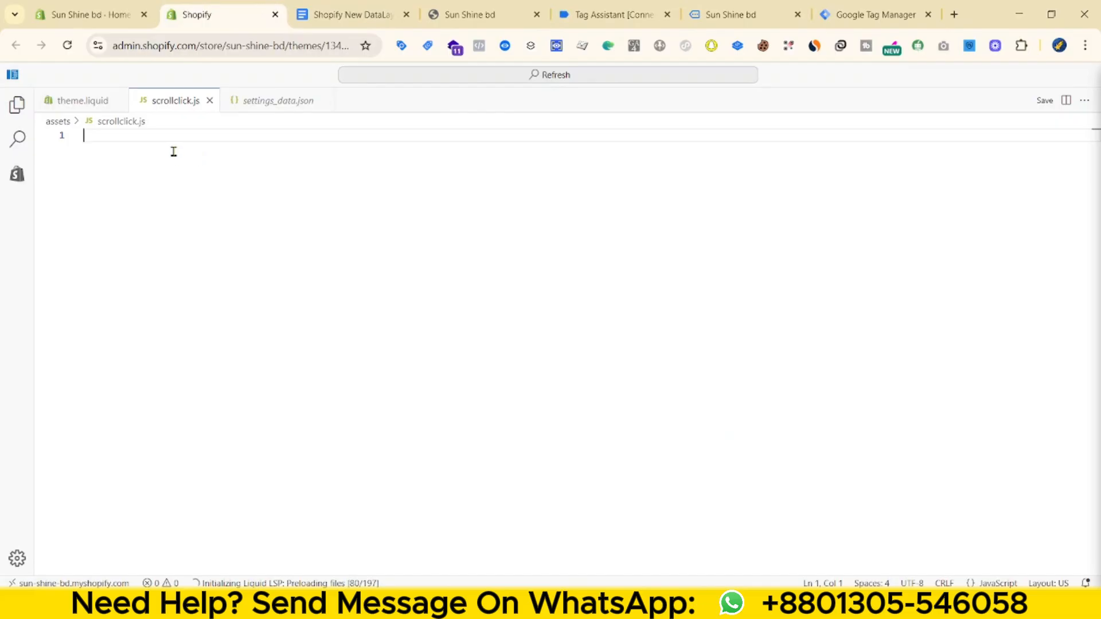
key(ctrl+v)
key(ctrl+b)
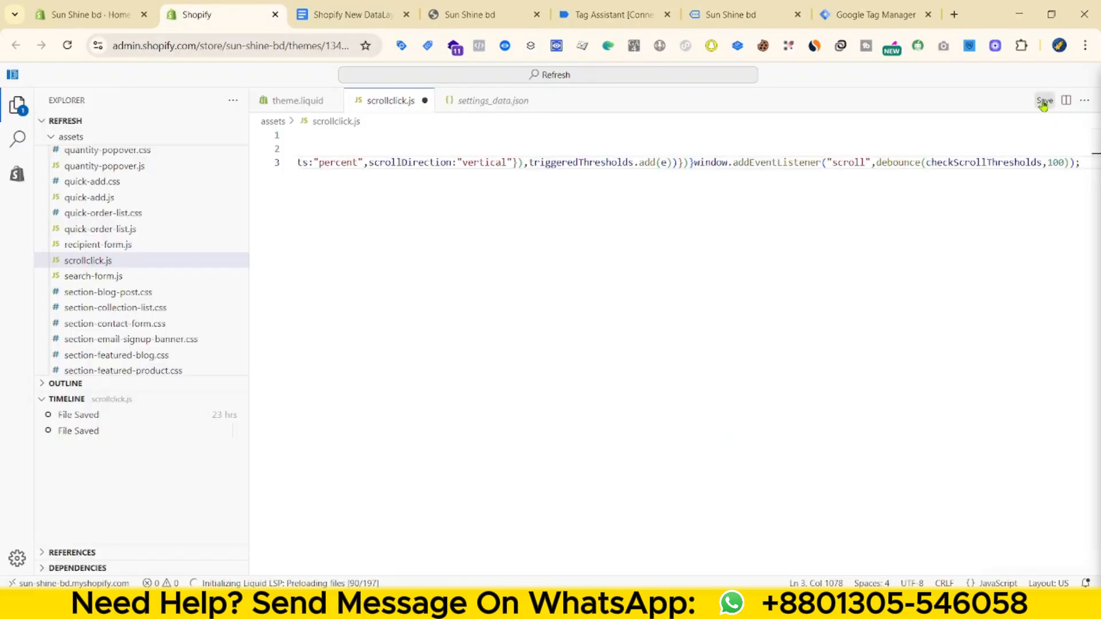
- Copy the scrollclick.js script-tag line from the guide and paste it above </head> in theme.liquid
click(394, 13)
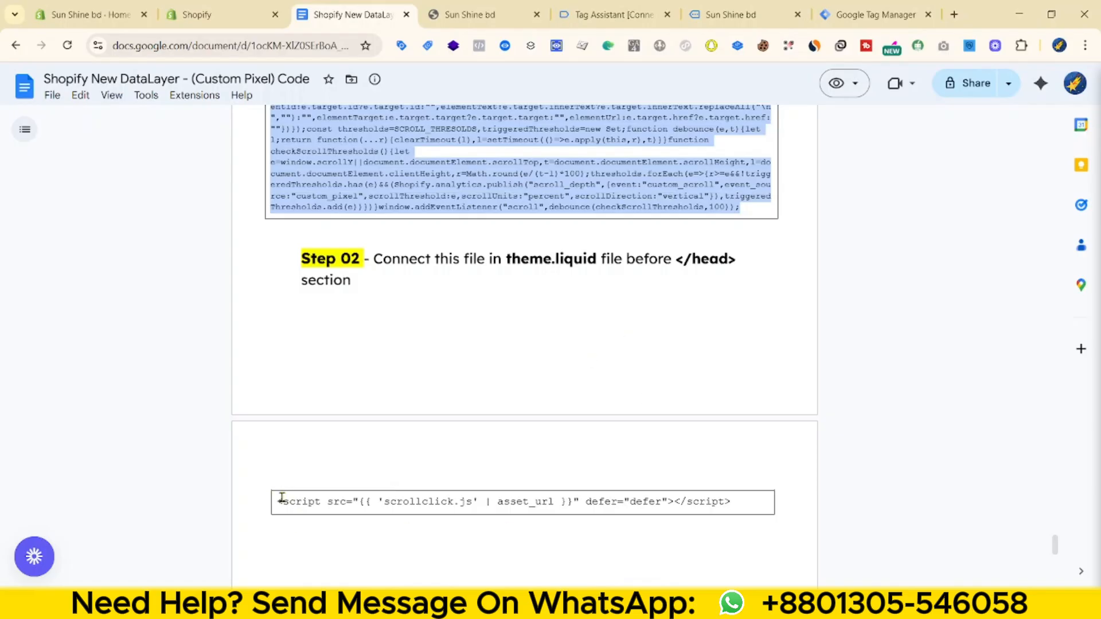
drag(282, 497, 761, 494)
key(ctrl+shift+Tab)
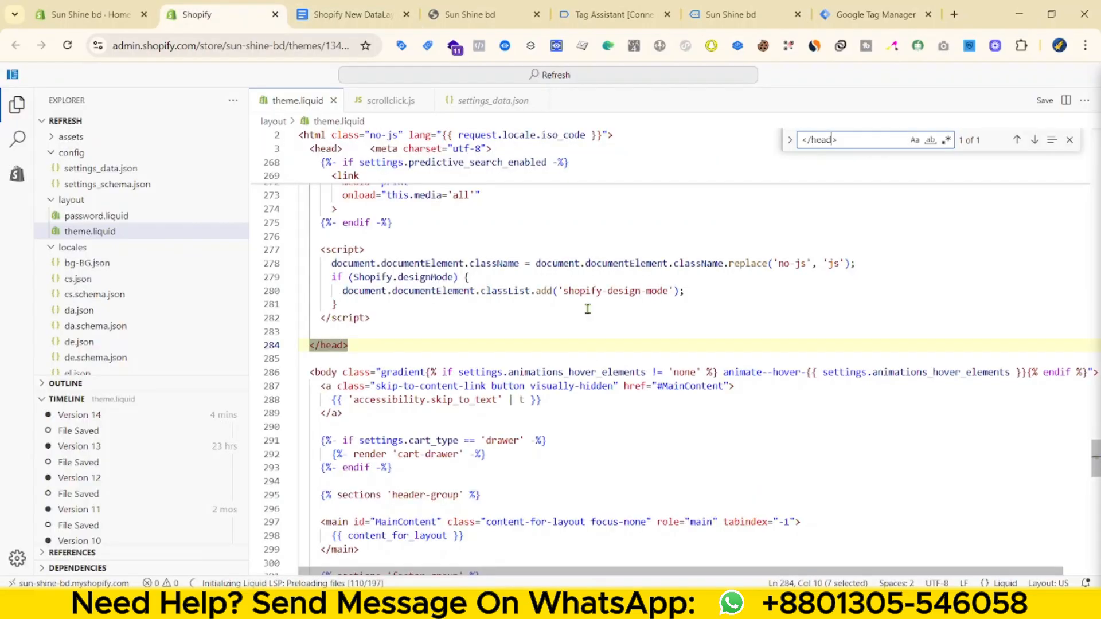
click(435, 331)
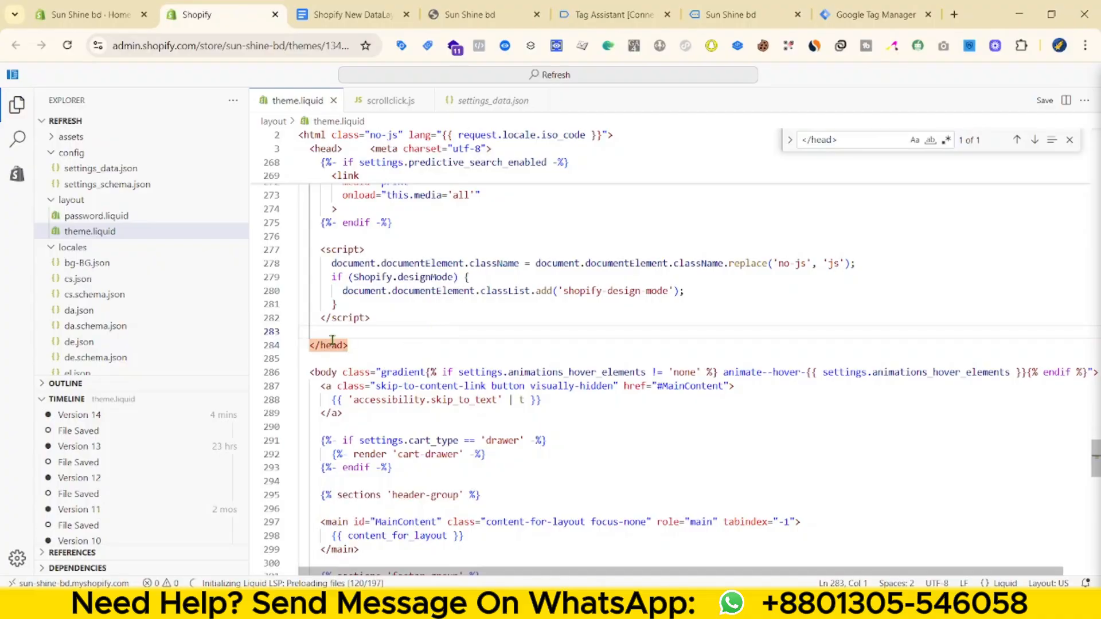
key(ctrl+v)
- Close the old storefront tab, resume Tag Assistant debugging in a fresh window, and scroll the storefront
click(821, 18)
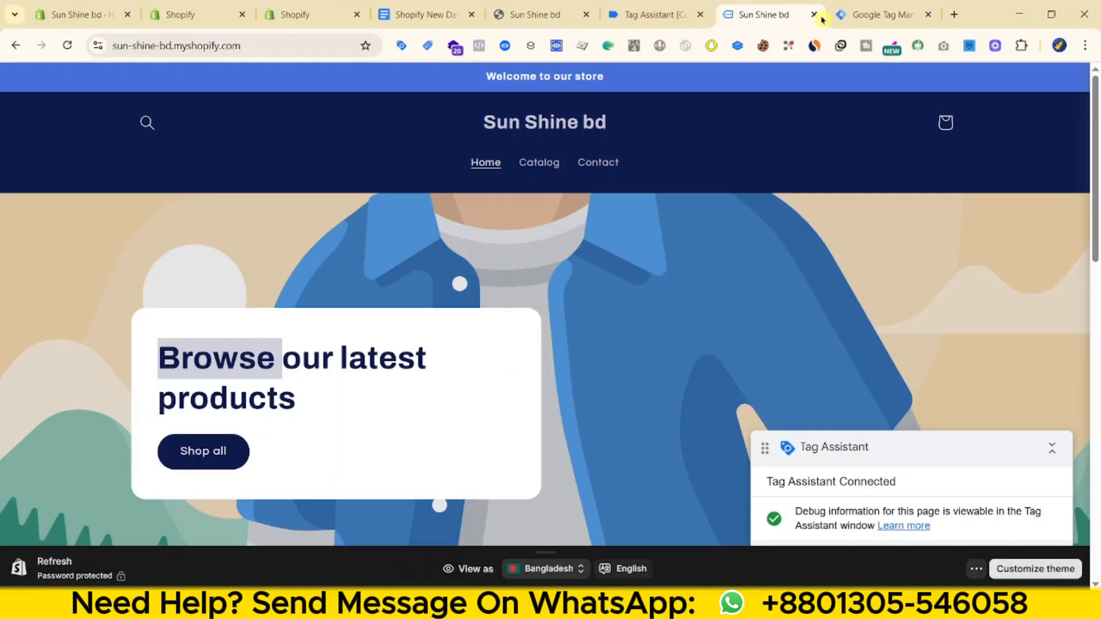
click(814, 14)
click(654, 14)
click(1058, 150)
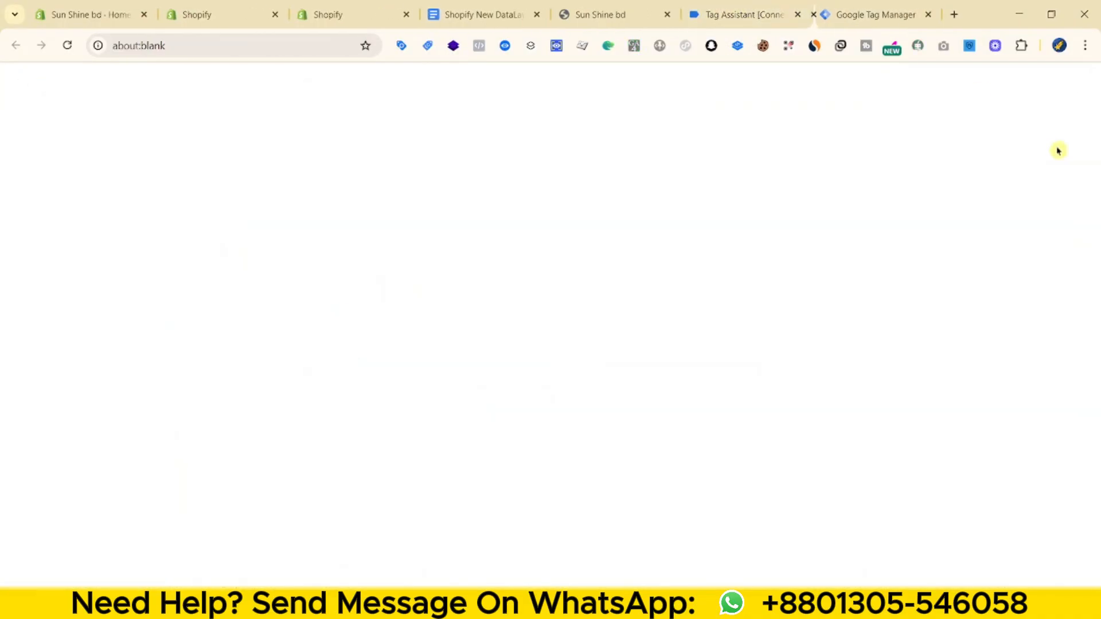
scroll(927, 276, down, 8)
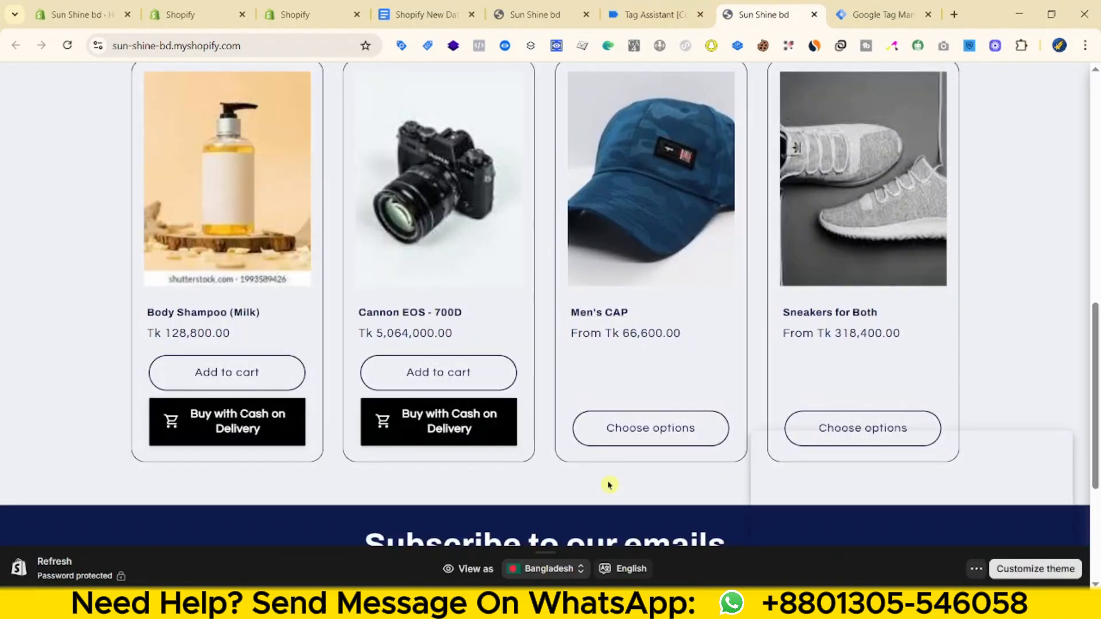
scroll(609, 486, up, 8)
- Inspect the logged custom_scroll events, scrolling further to log the 100 percent event
click(664, 16)
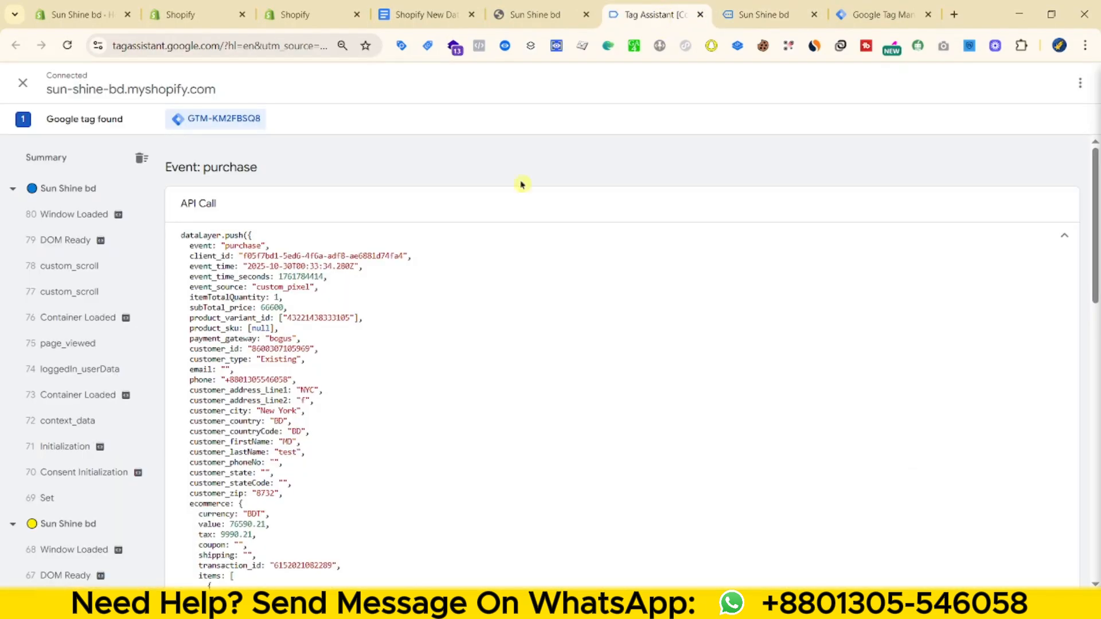
click(117, 292)
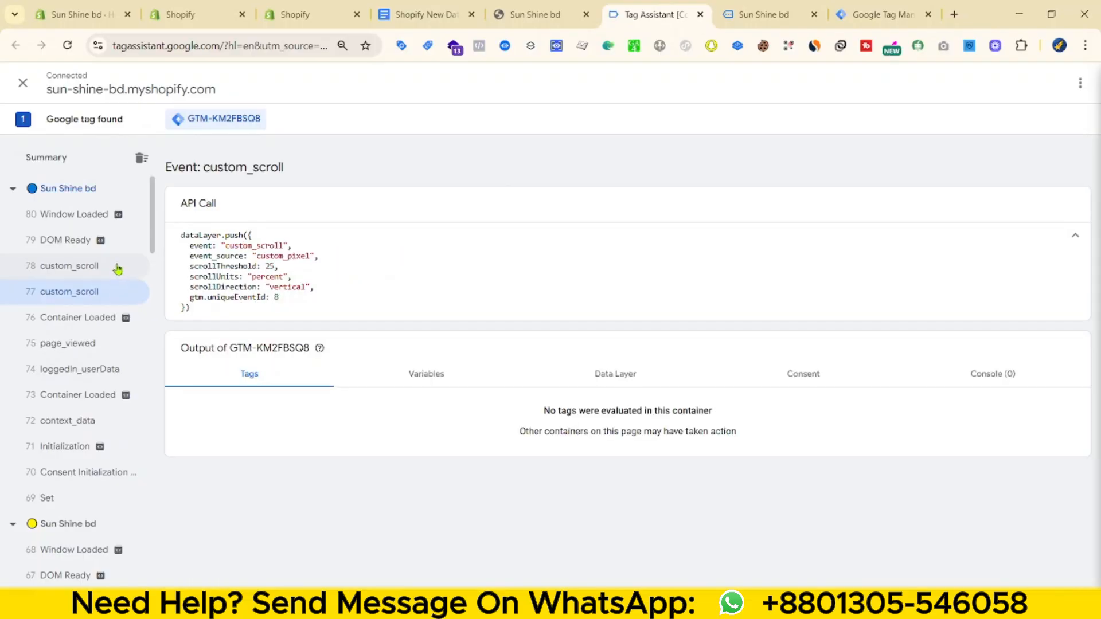
click(115, 266)
click(754, 14)
scroll(772, 275, down, 5)
scroll(773, 275, down, 2)
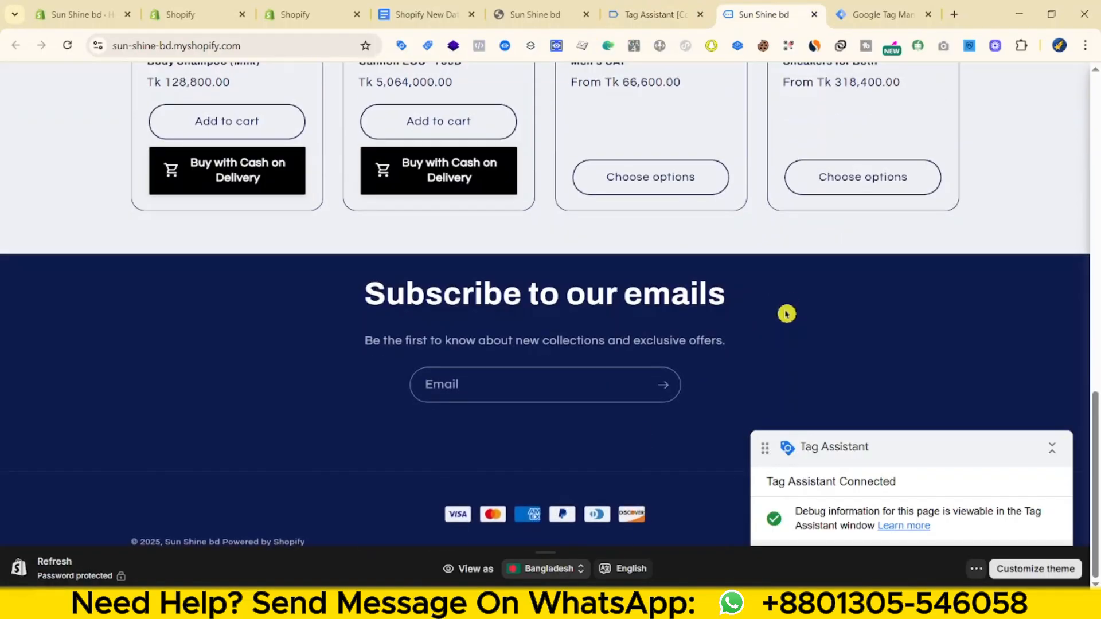
click(654, 15)
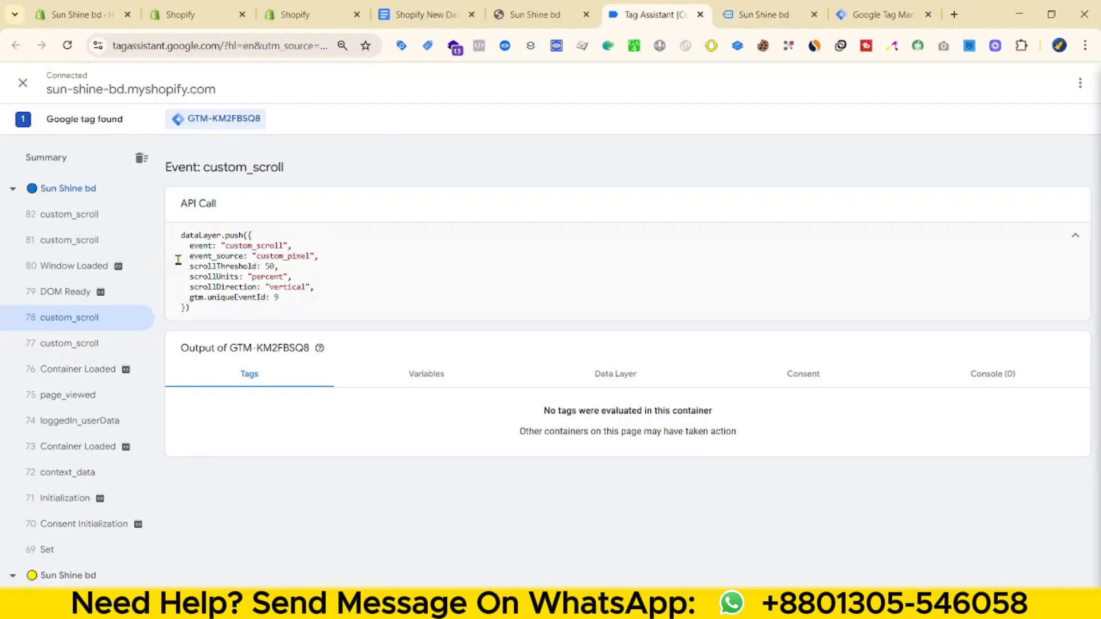
click(99, 218)
double_click(259, 277)
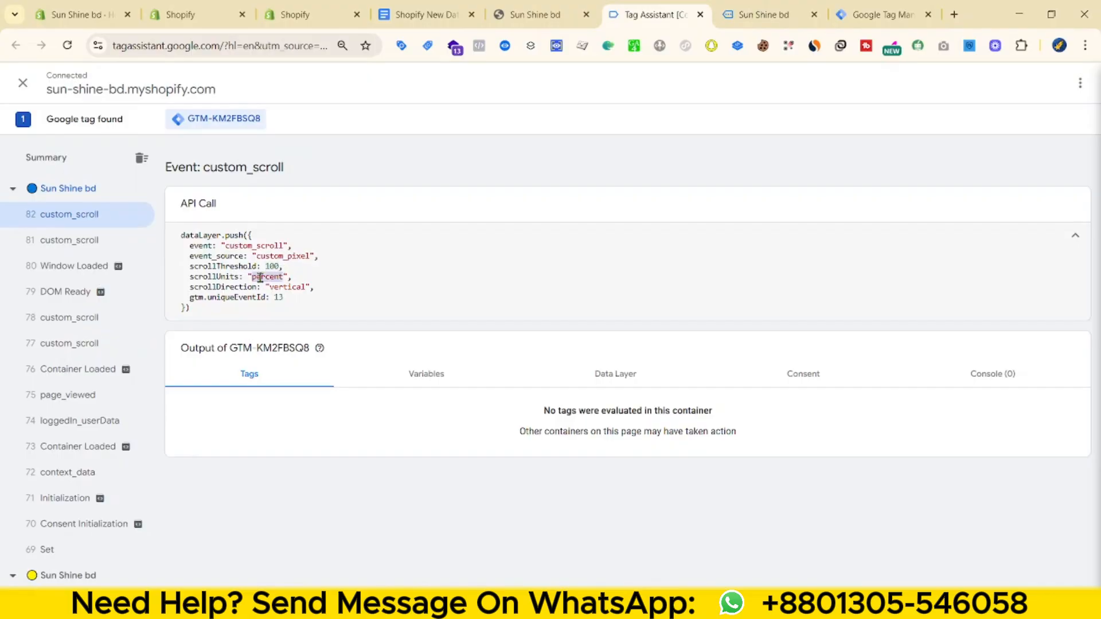
double_click(248, 247)
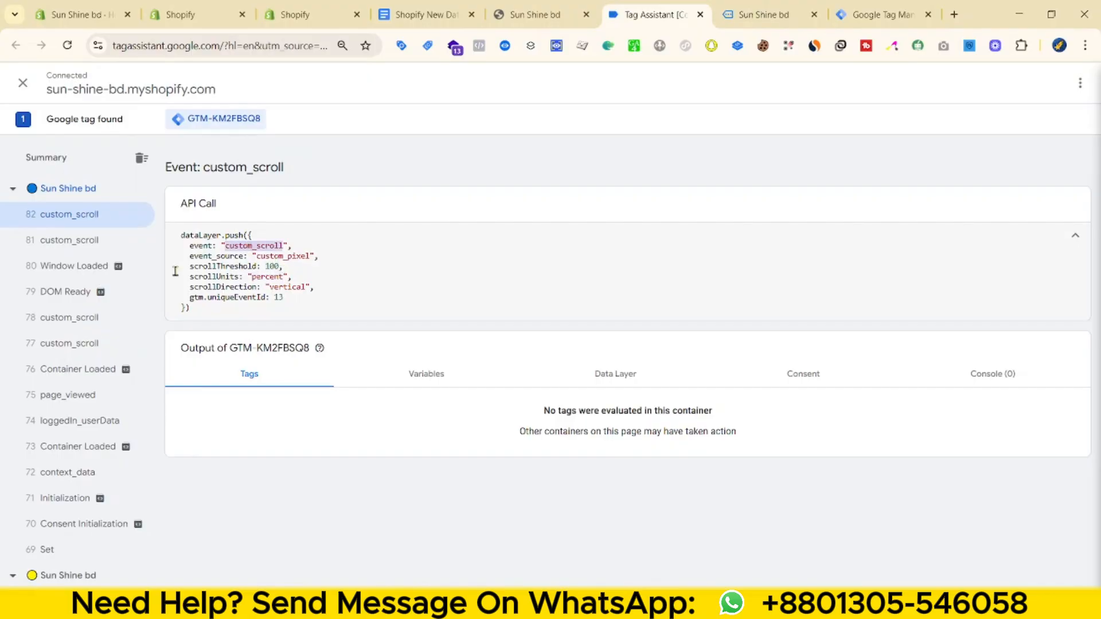
- Inspect the new custom_click event and the clicked element's text in Tag Assistant
key(ctrl+Tab)
scroll(475, 430, up, 15)
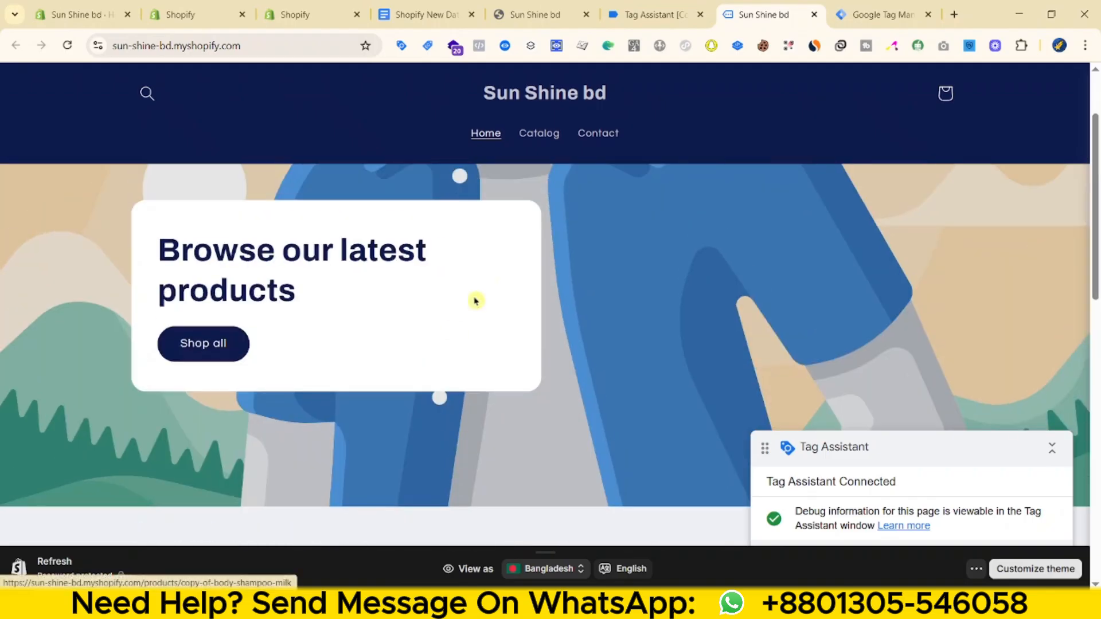
key(ctrl+shift+Tab)
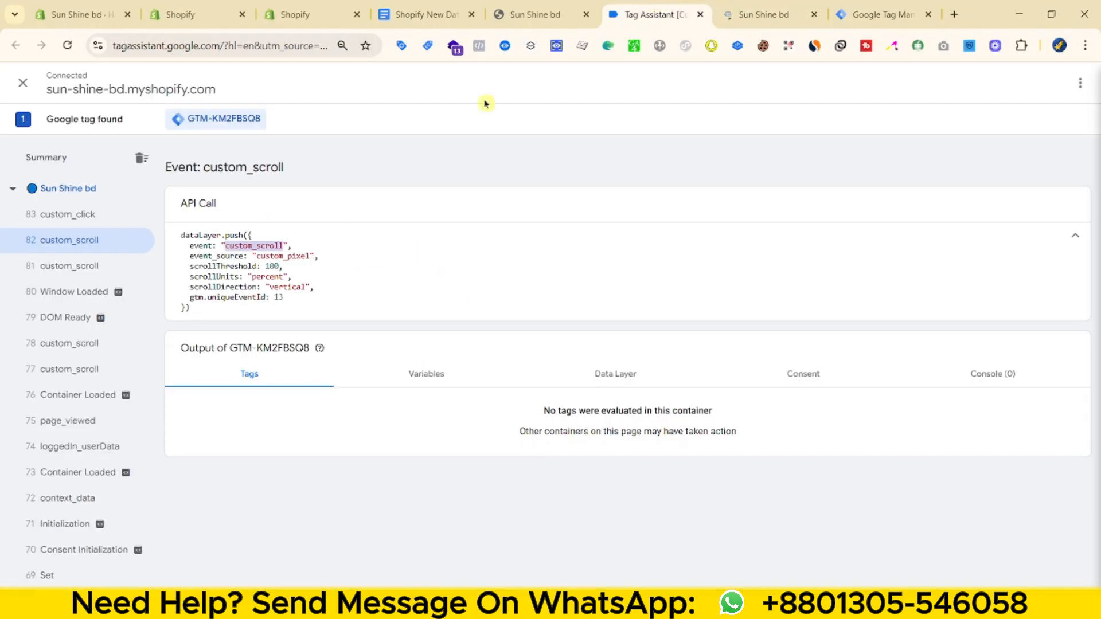
click(62, 222)
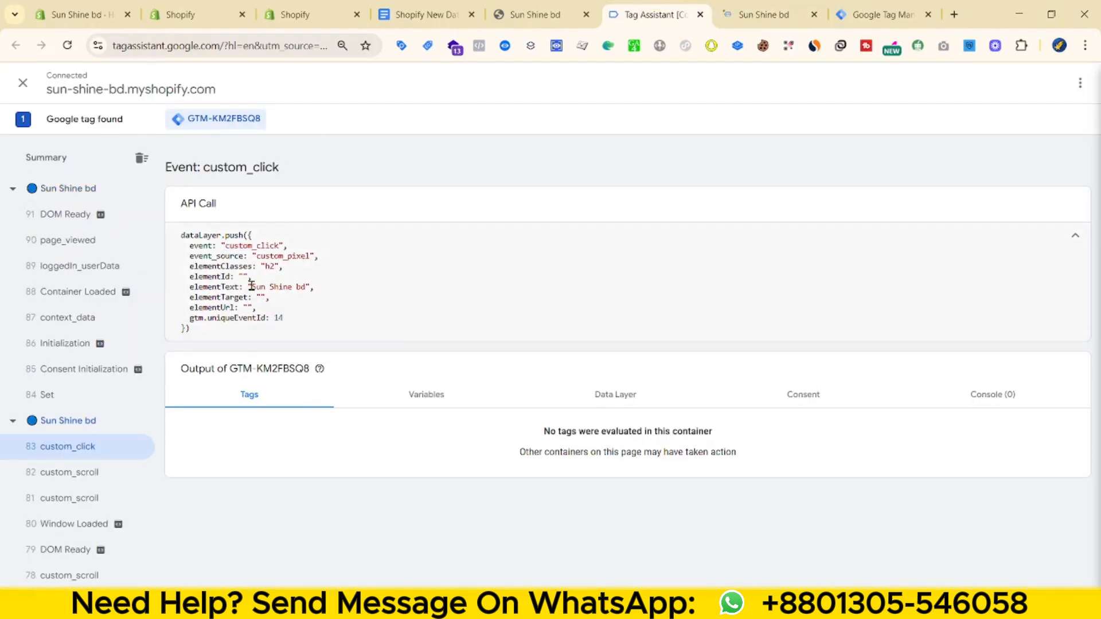
drag(249, 286, 414, 290)
- Open Shop all on the storefront, verify the custom_click in Tag Assistant, and browse the 5 products
click(805, 5)
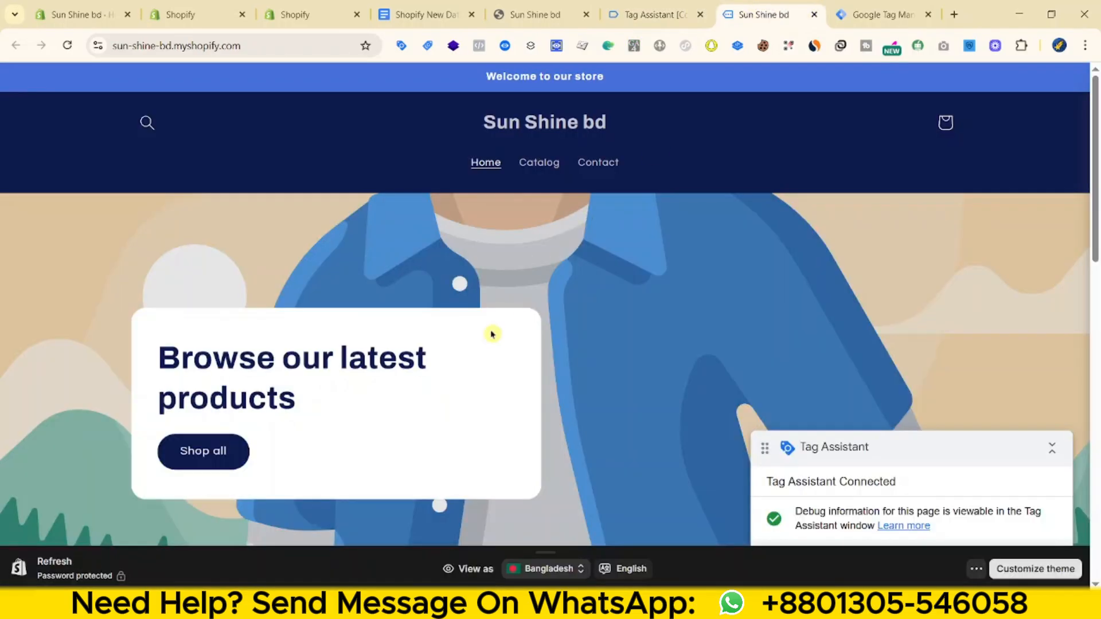
click(222, 439)
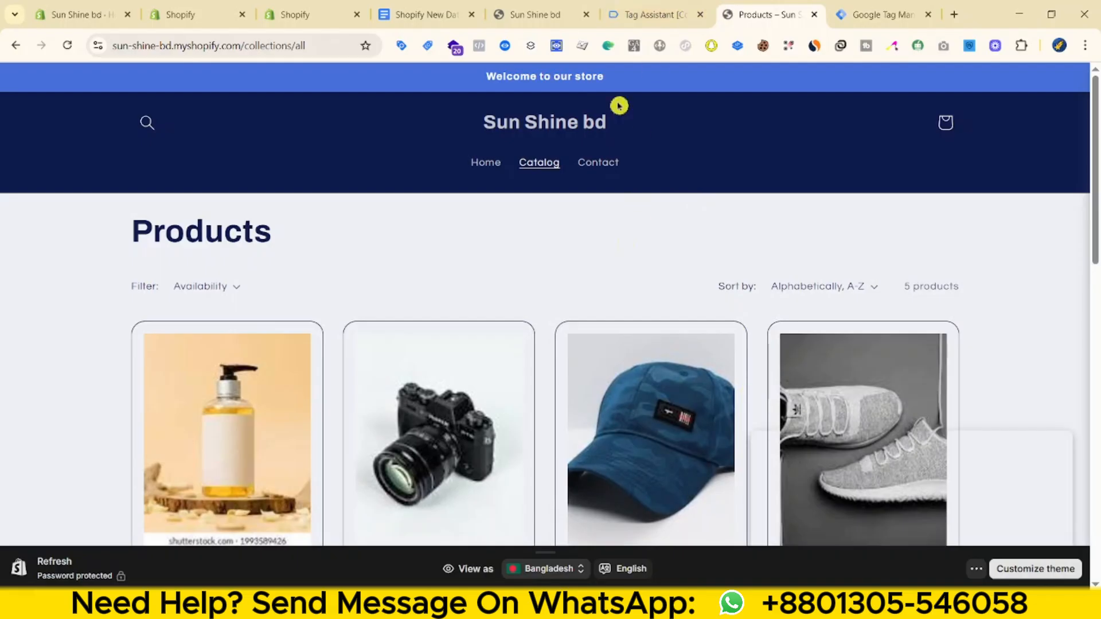
click(647, 13)
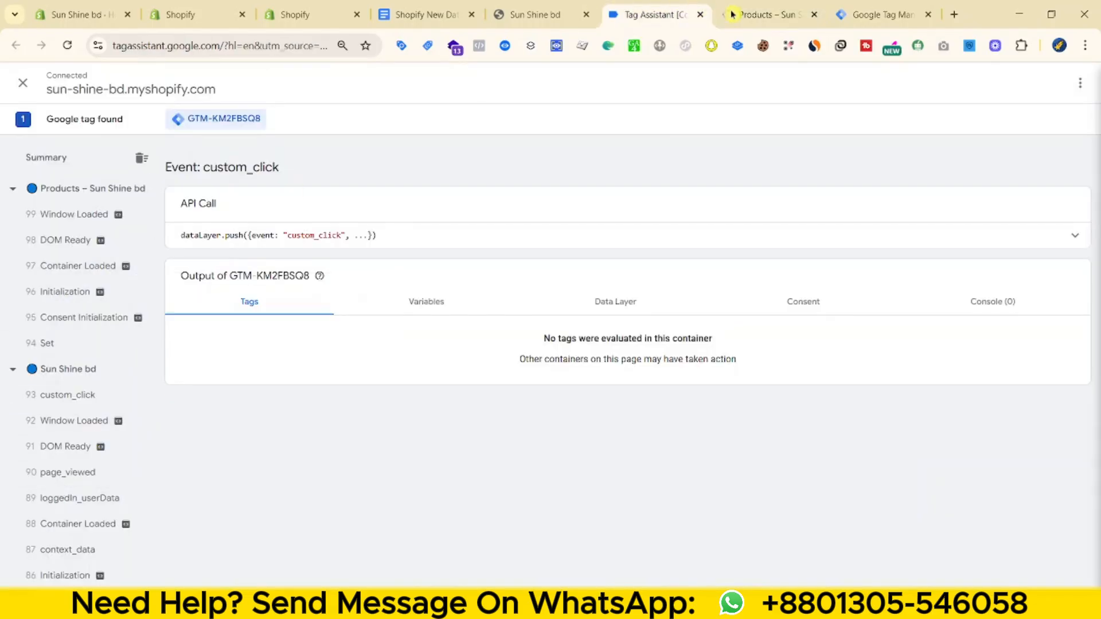
key(ctrl+Tab)
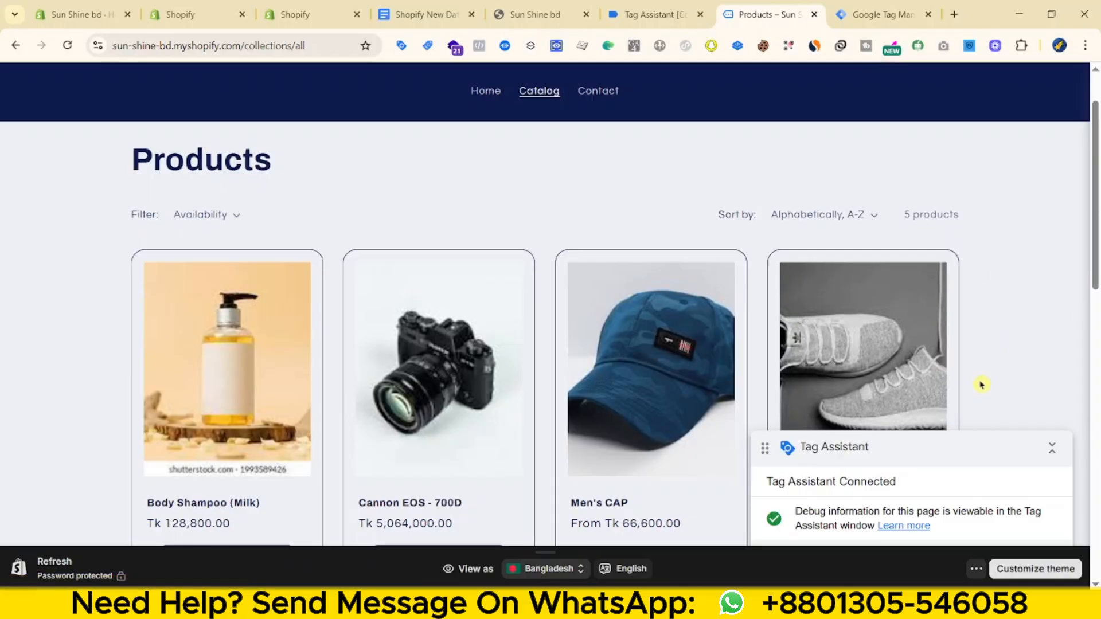
scroll(986, 381, down, 3)
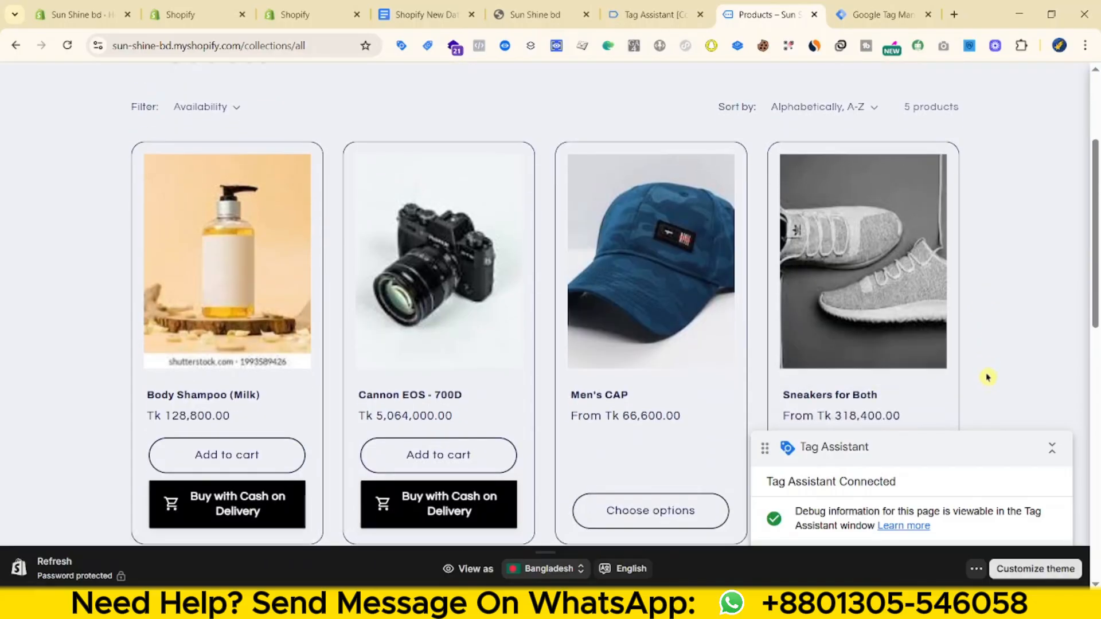
scroll(988, 378, down, 1)
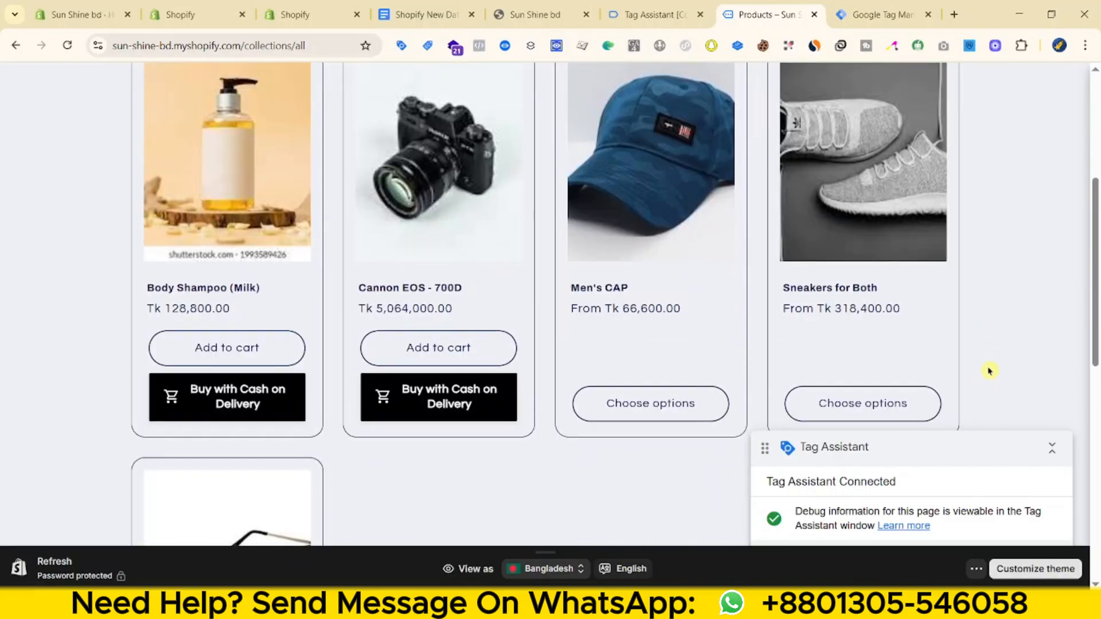